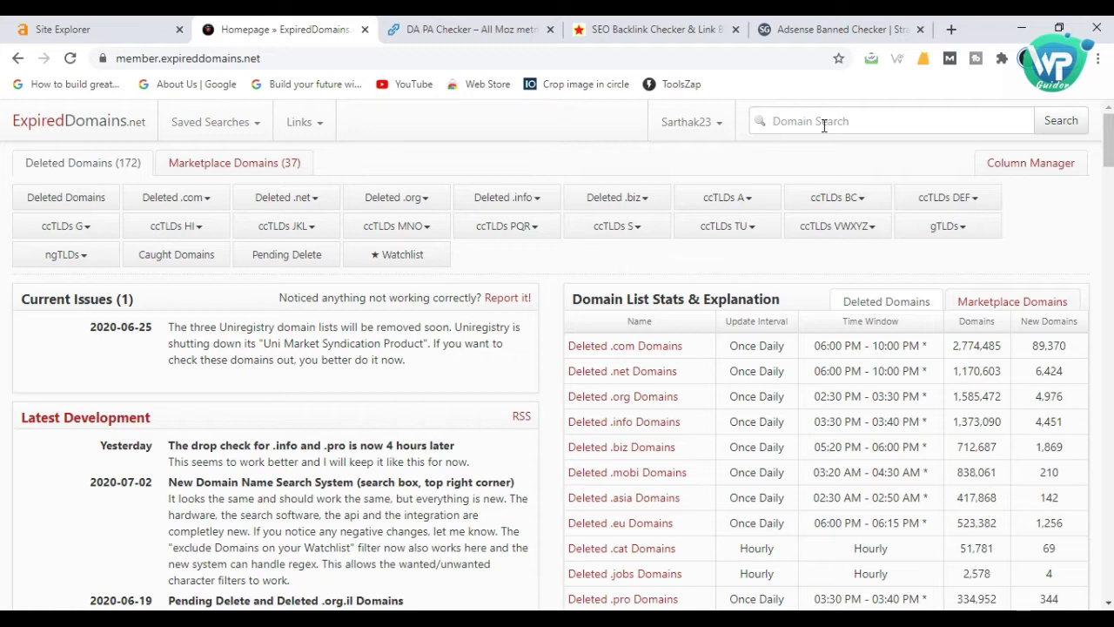
- Search the expired-domain database for the keyword bag and look over the resulting list
click(824, 125)
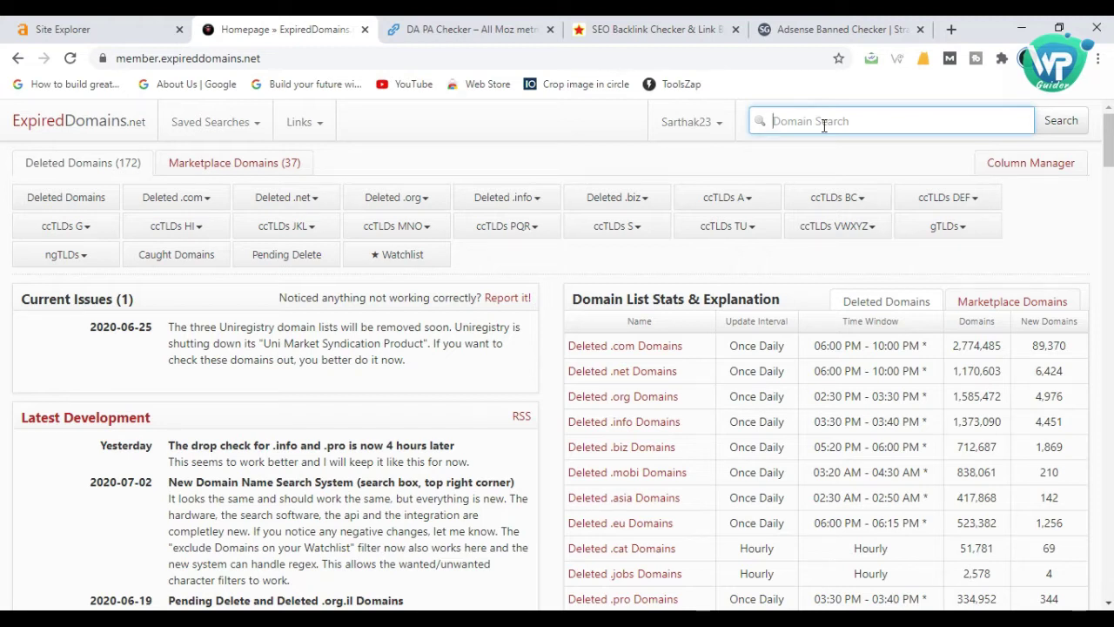
text(bag)
key(Return)
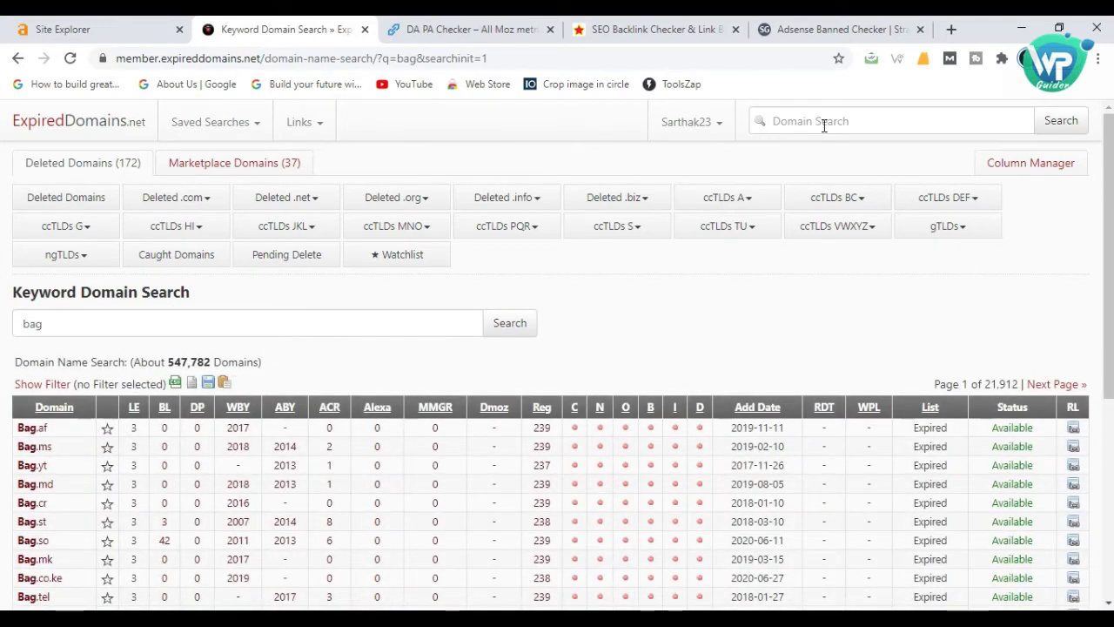
scroll(824, 126, down, 5)
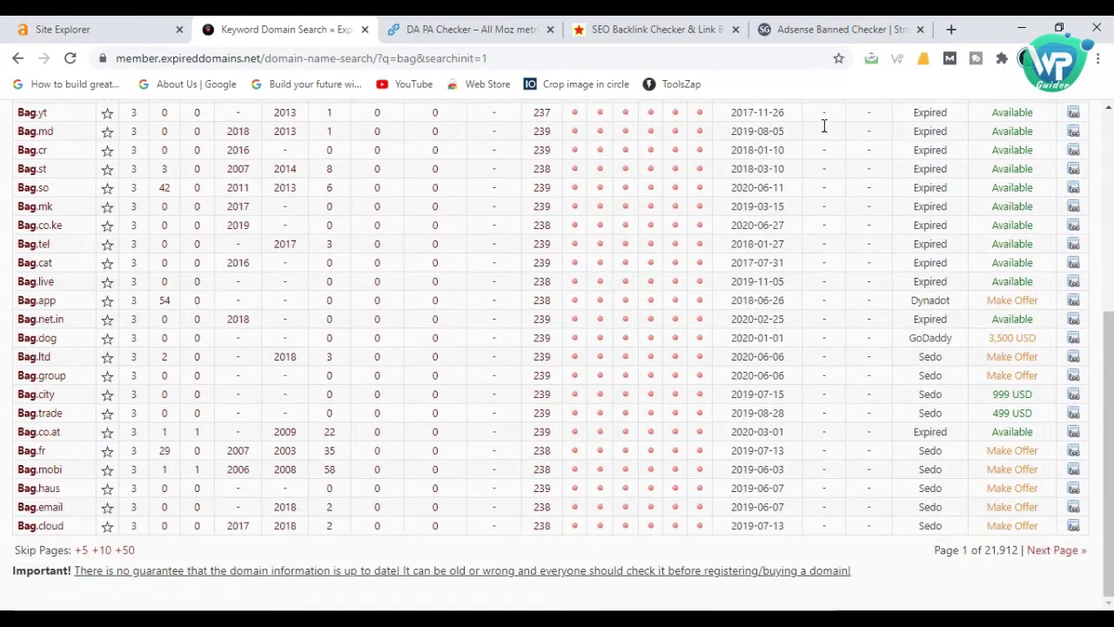
scroll(825, 125, up, 5)
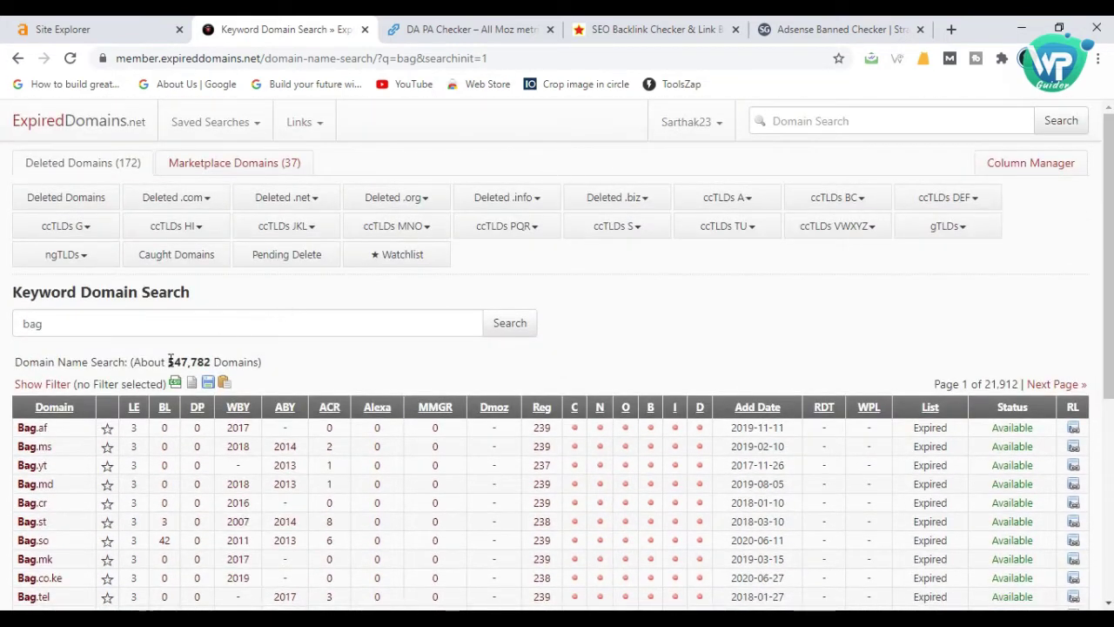
drag(167, 359, 213, 360)
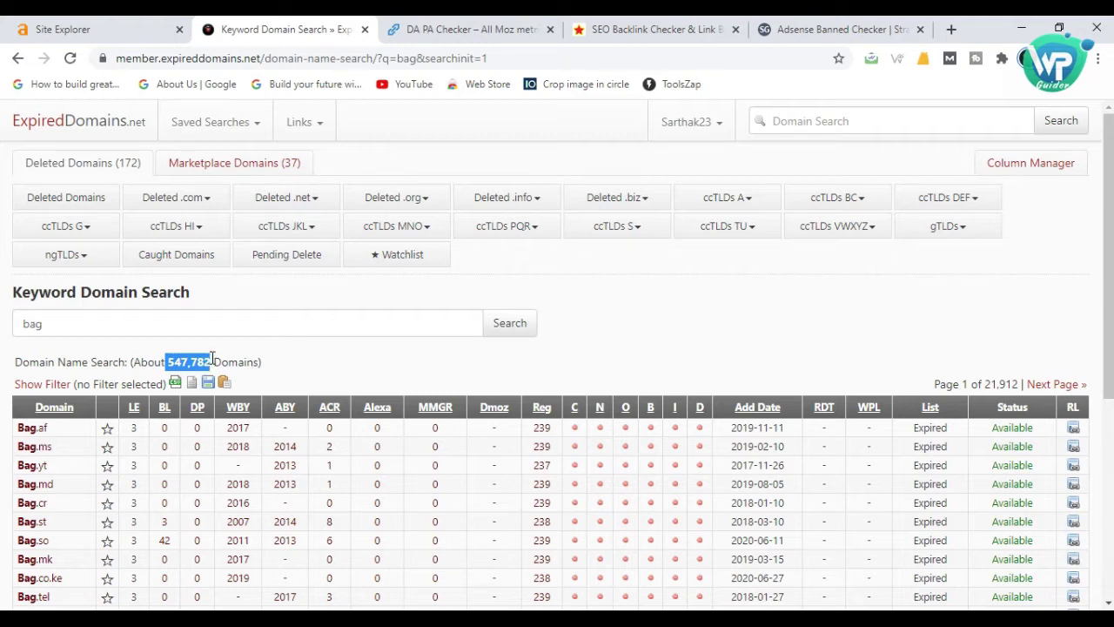
click(323, 363)
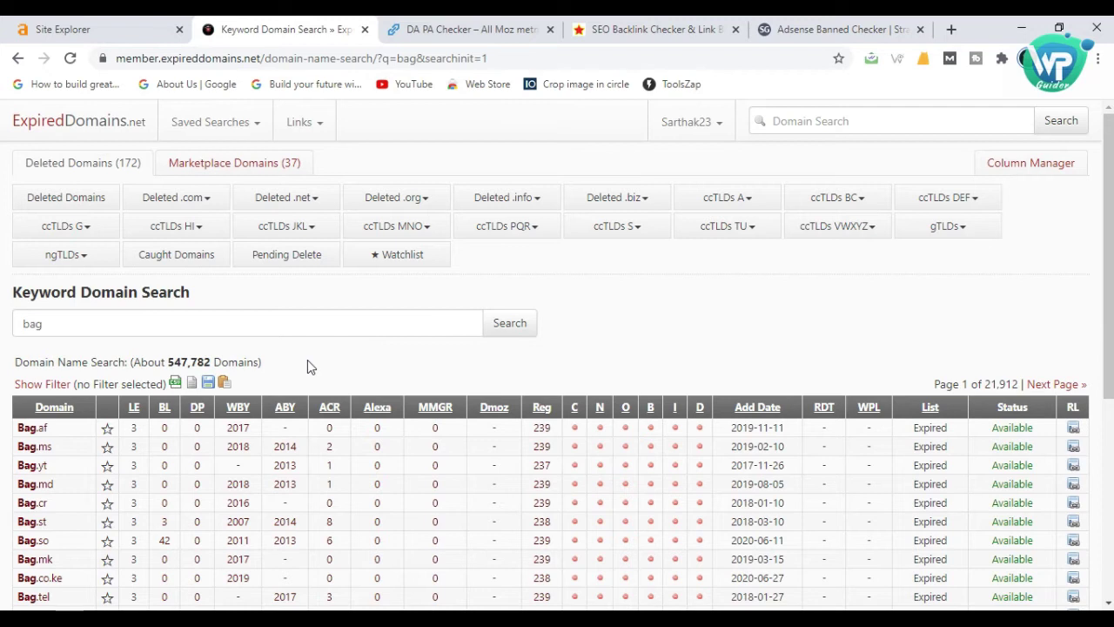
- Show the search filters and exclude domain names containing numbers or hyphens
scroll(307, 366, down, 1)
scroll(307, 366, up, 1)
scroll(327, 364, down, 2)
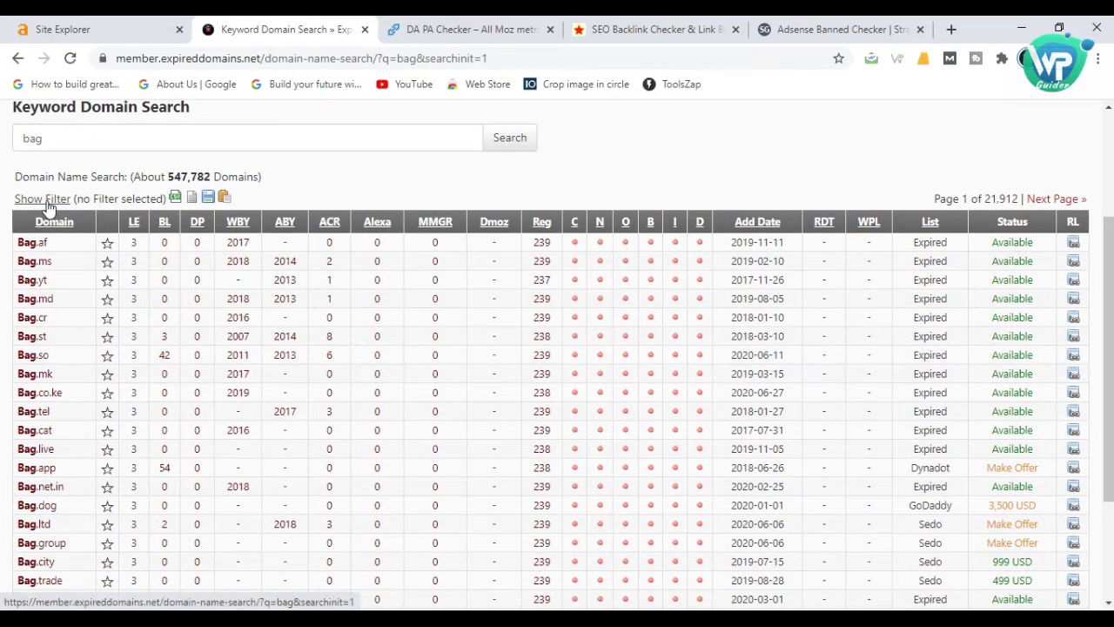
click(49, 201)
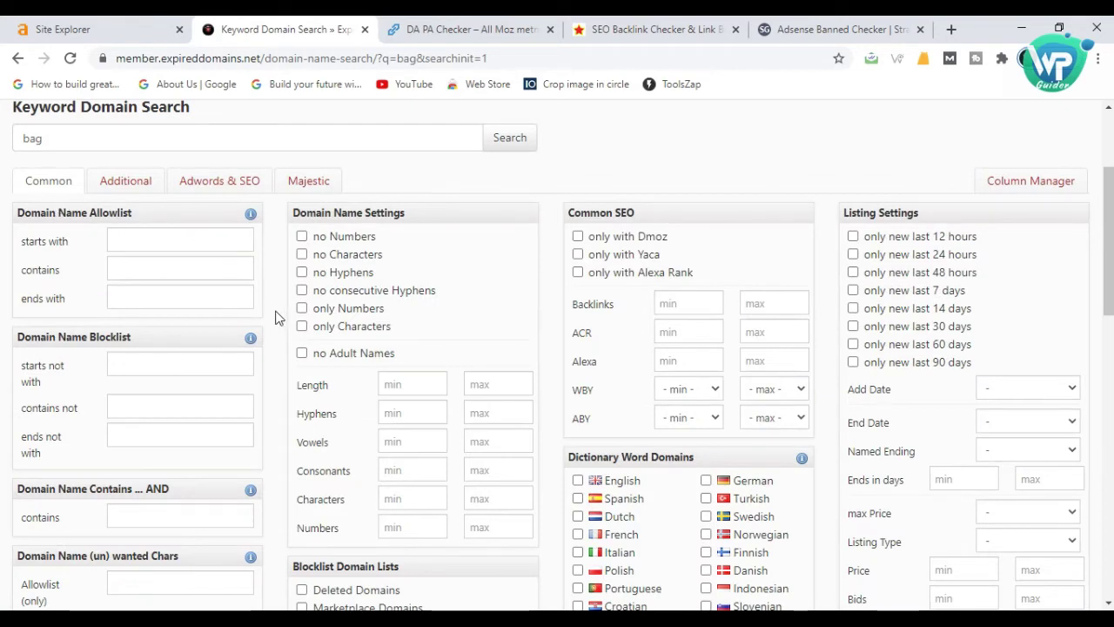
scroll(275, 318, down, 1)
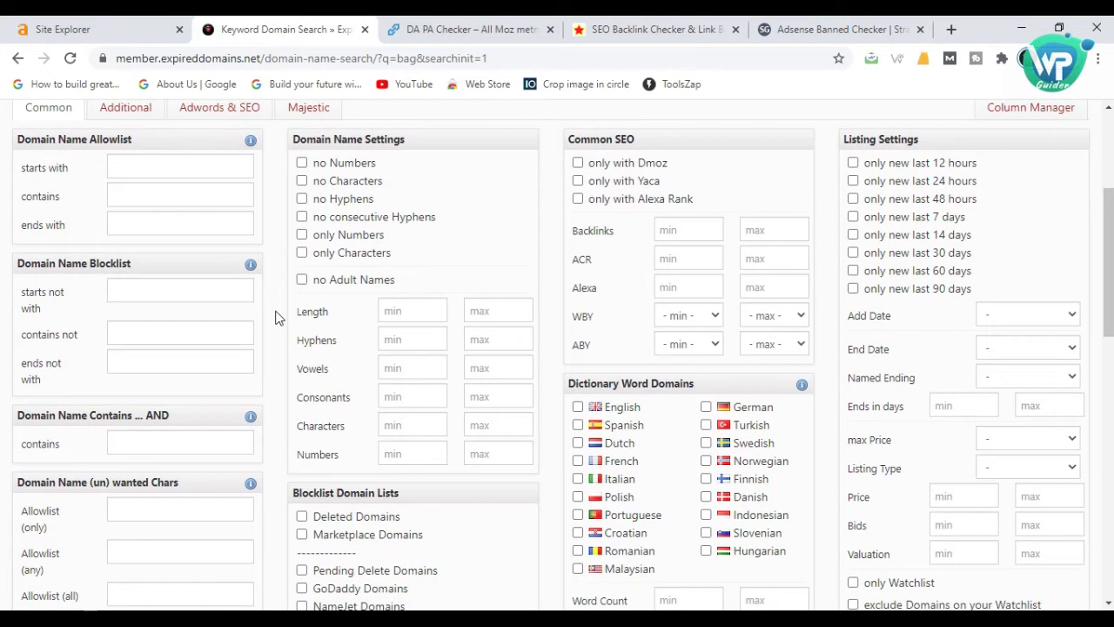
scroll(275, 318, up, 1)
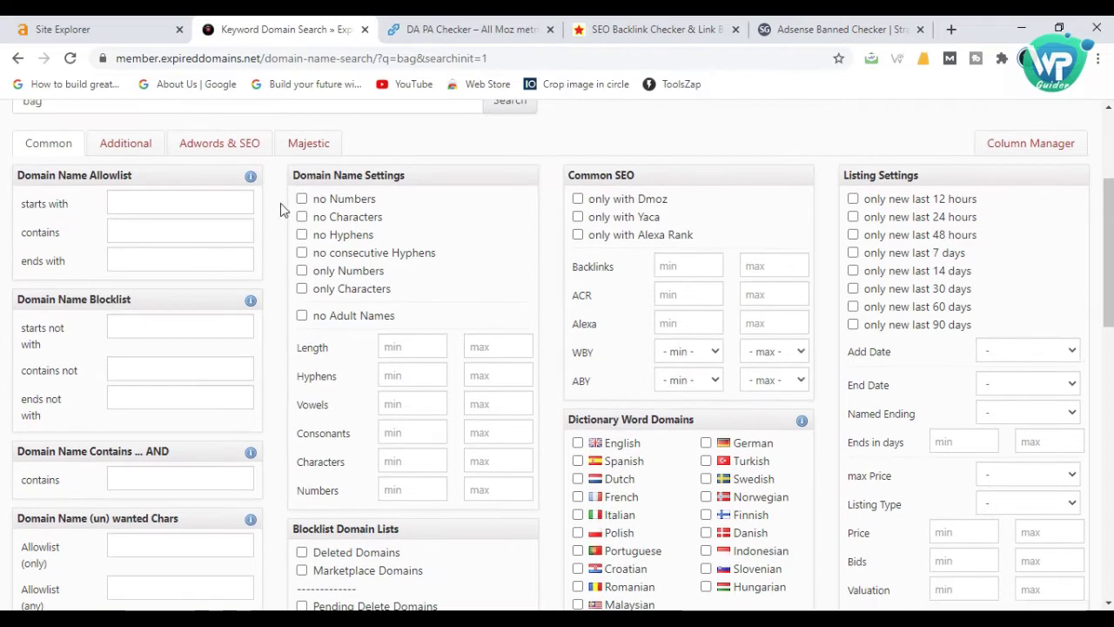
click(302, 201)
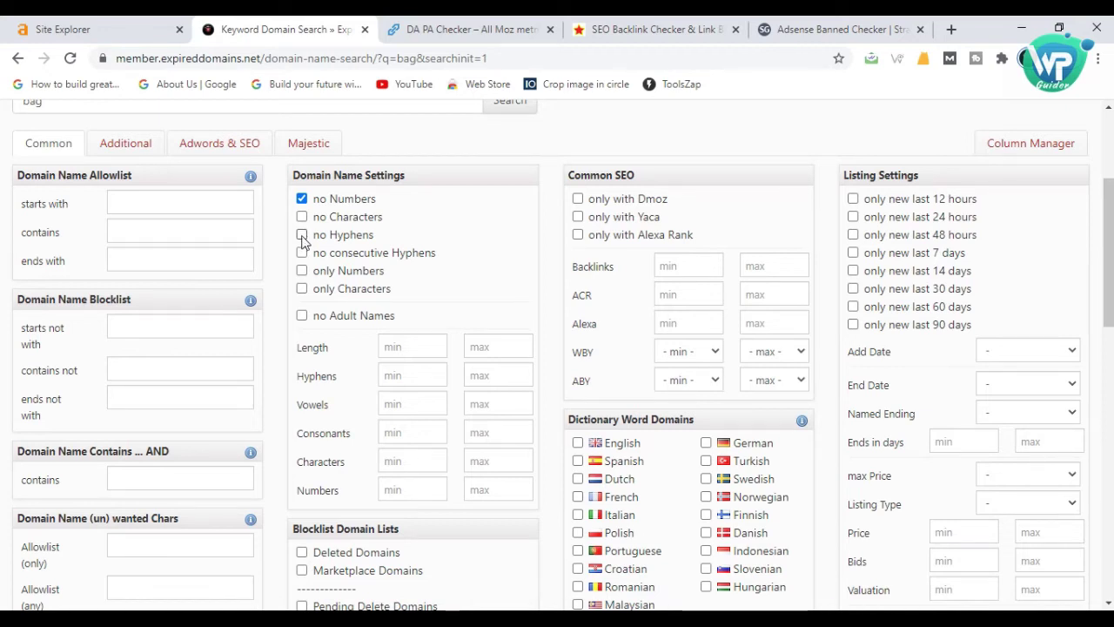
click(302, 236)
- Restrict the filter to English dictionary word domains and only available domains
scroll(560, 461, down, 4)
scroll(558, 462, up, 1)
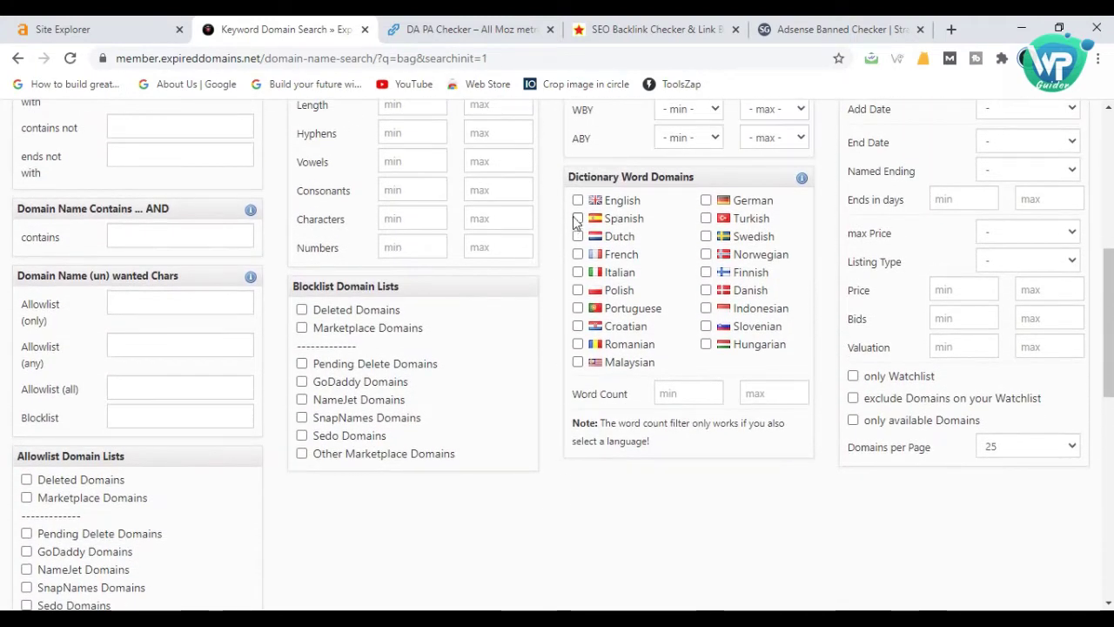
click(579, 201)
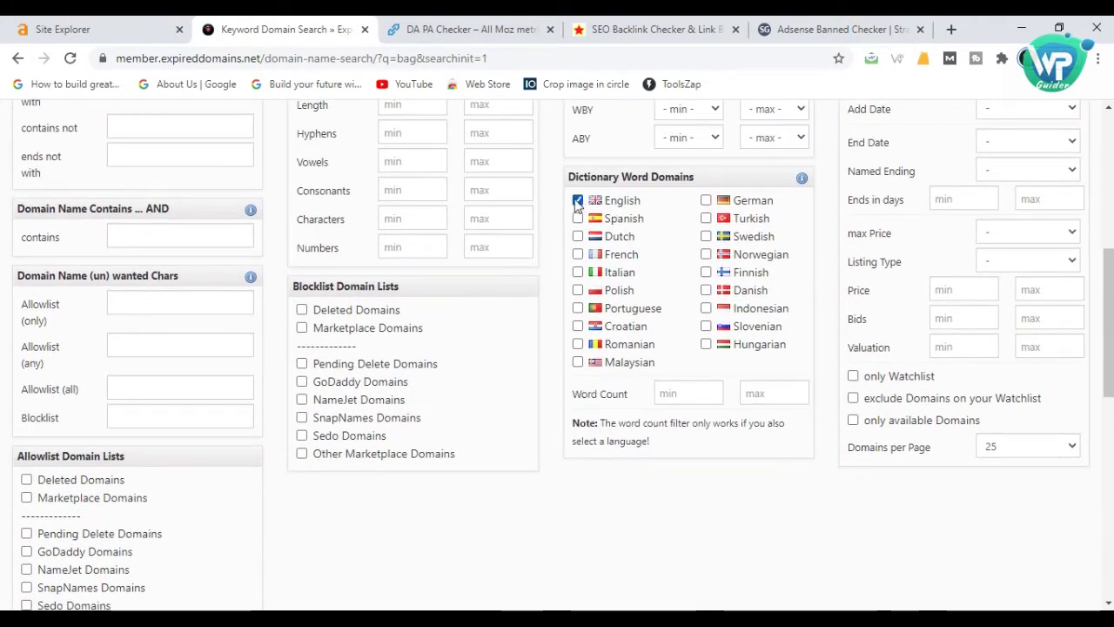
click(853, 420)
- Add Deleted Domains to the allowlisted domain lists
scroll(280, 476, up, 1)
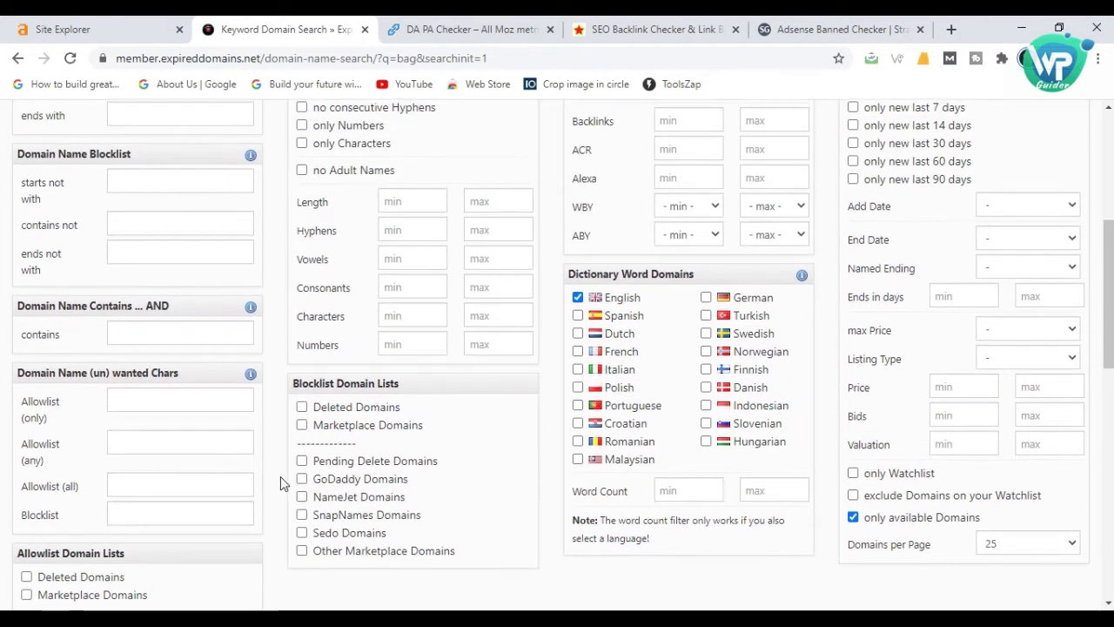
scroll(280, 476, down, 2)
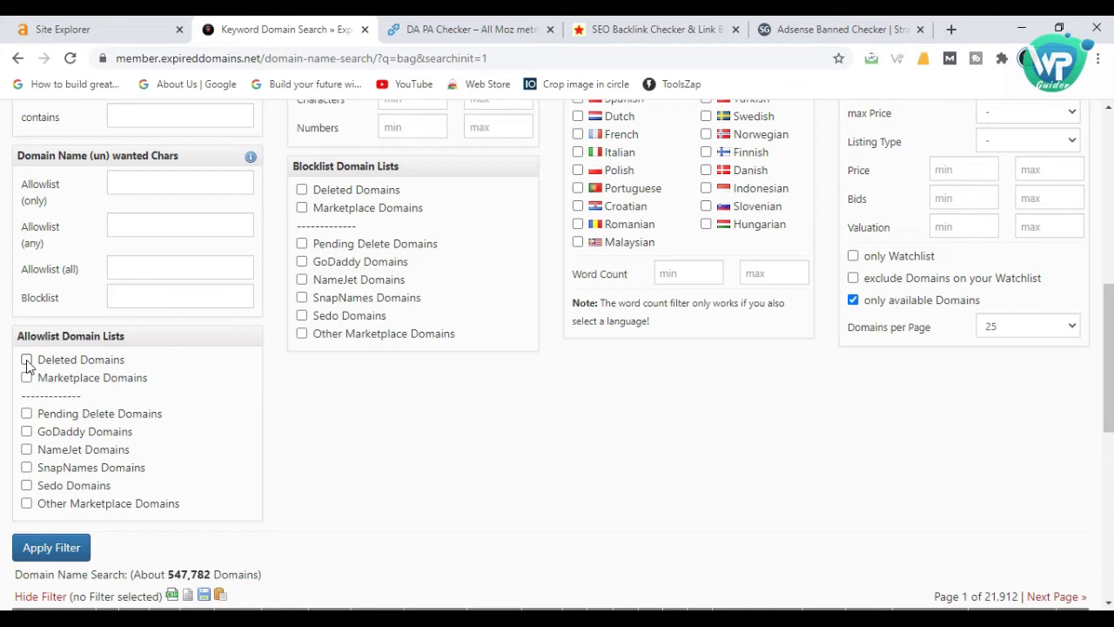
click(27, 362)
- Limit the original gTLDs to com in the additional filters
scroll(294, 403, up, 2)
scroll(290, 396, up, 4)
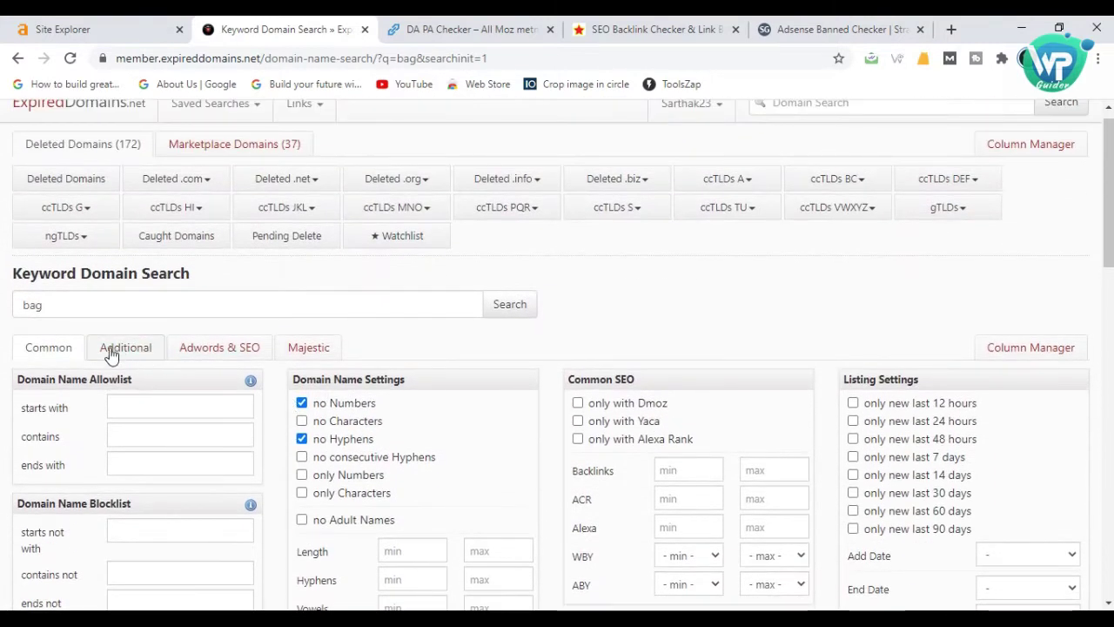
click(110, 352)
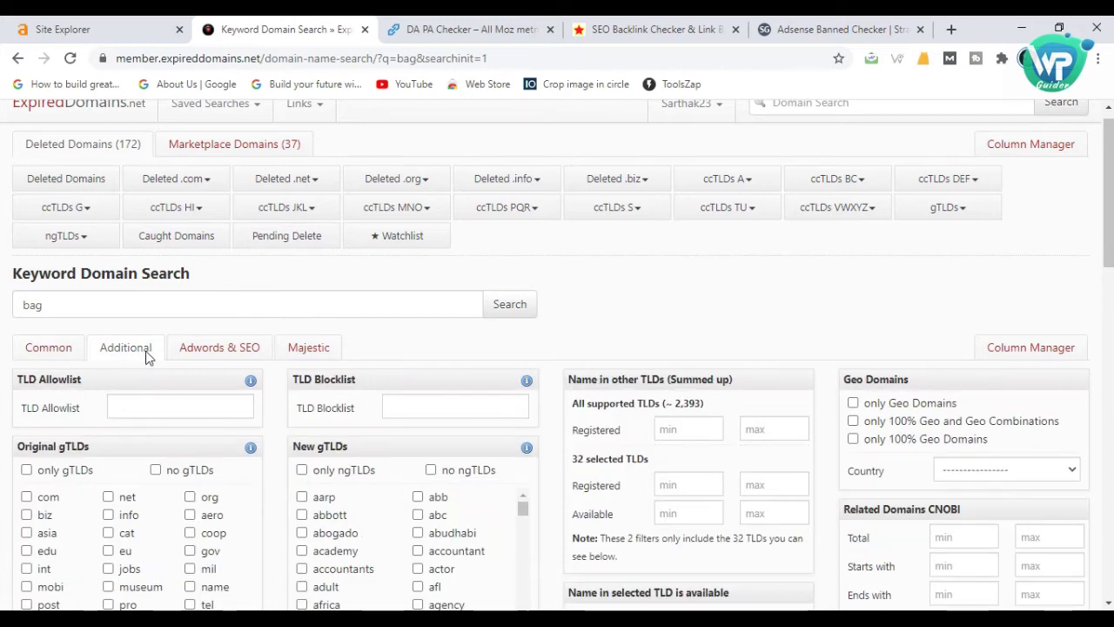
scroll(455, 336, down, 2)
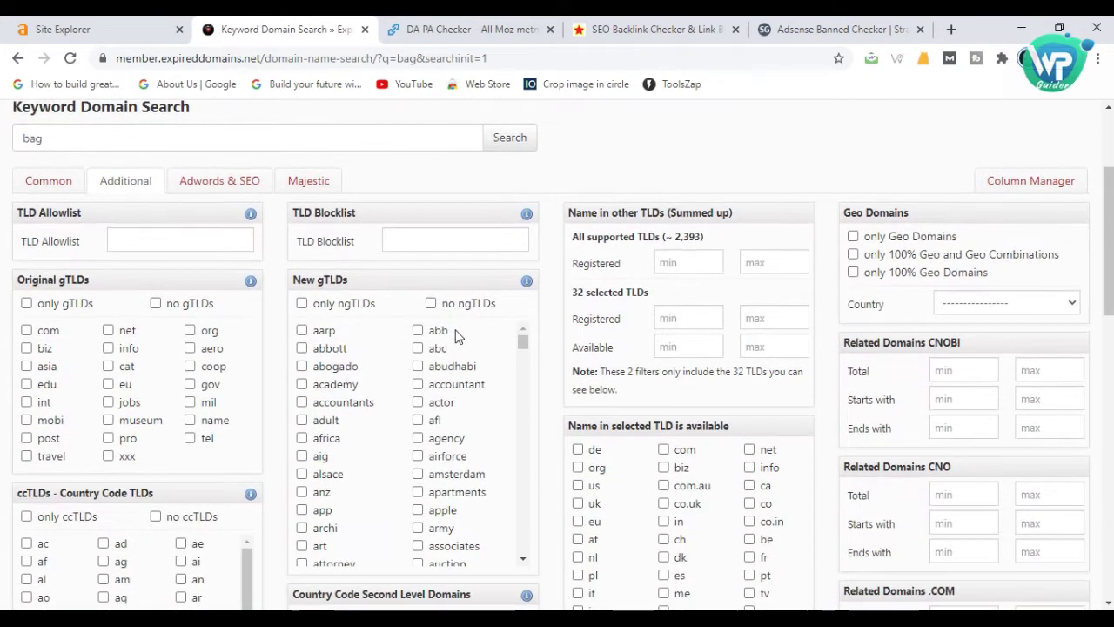
click(27, 332)
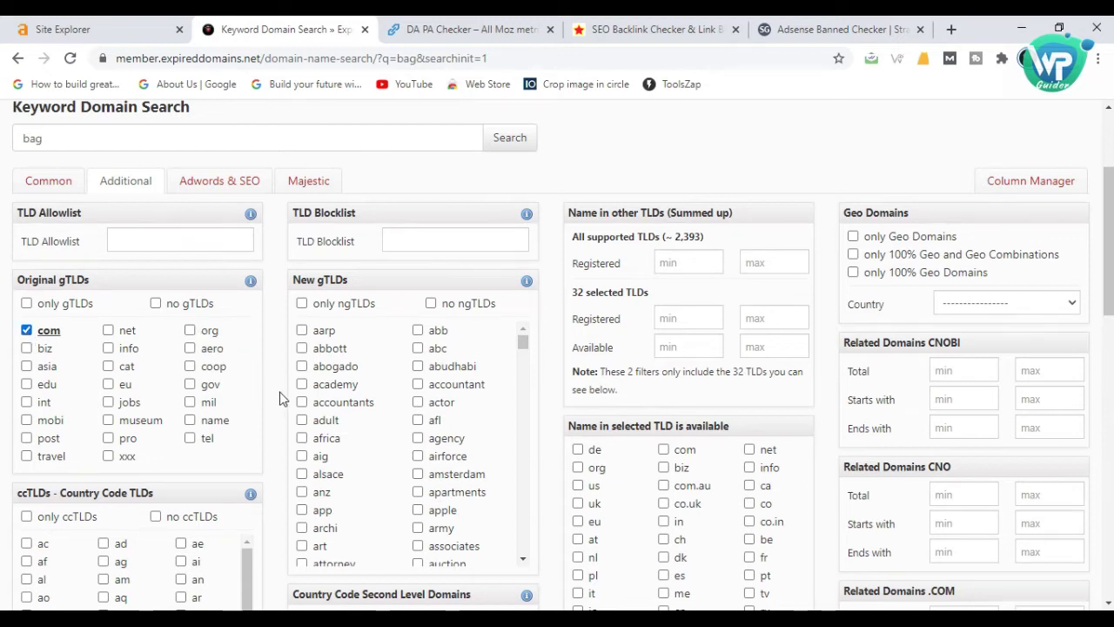
- Look through the remaining TLD filters, down to the in entry among the country-code TLDs
scroll(280, 397, down, 1)
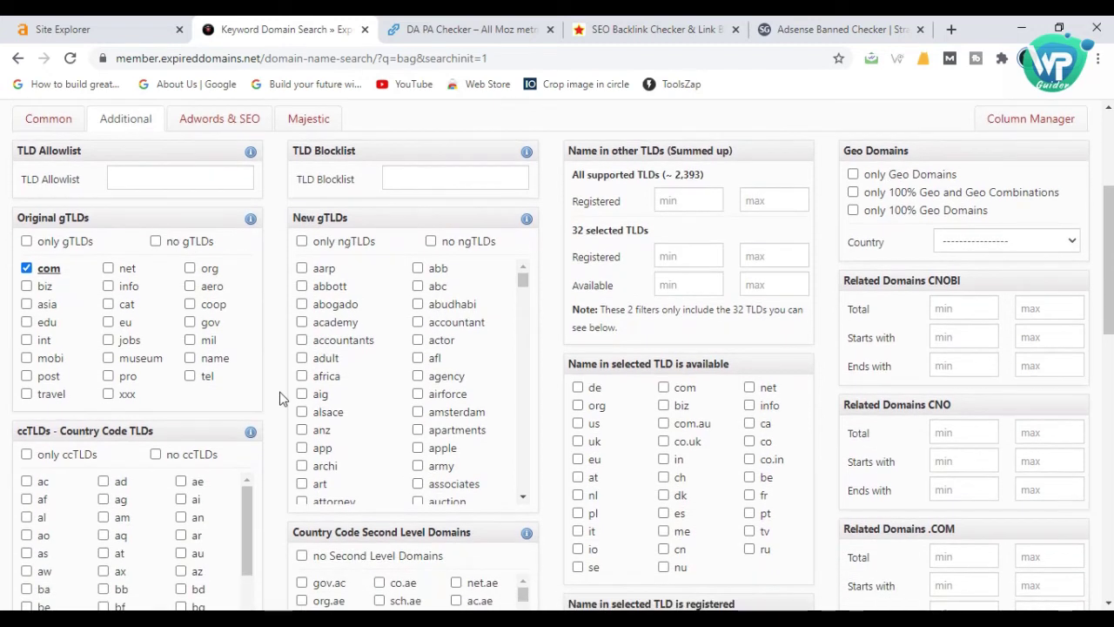
scroll(280, 398, down, 1)
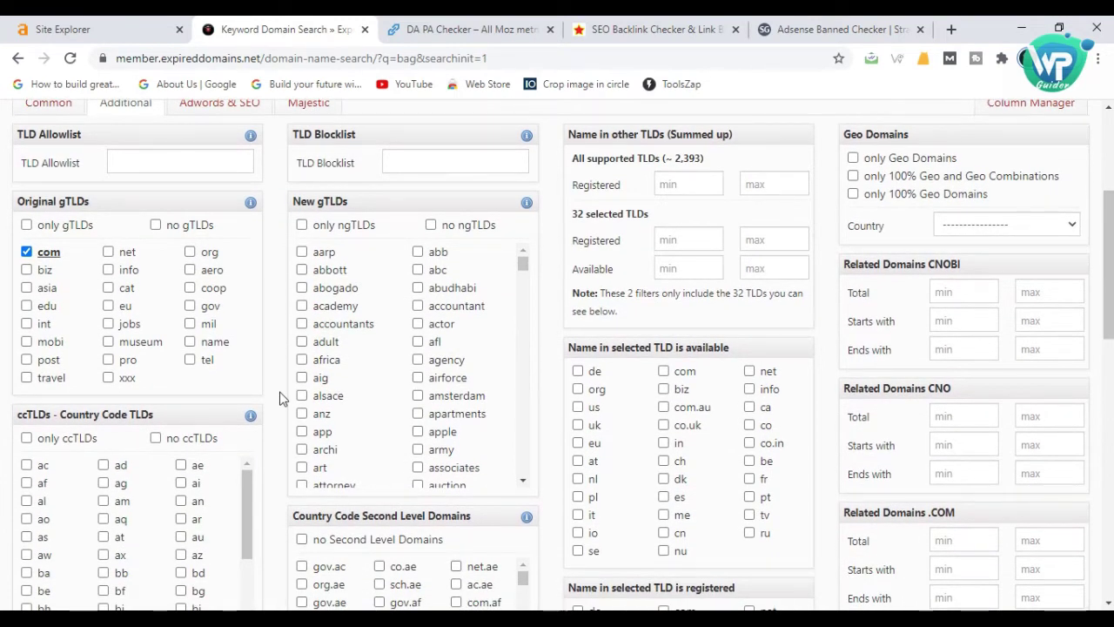
scroll(279, 398, down, 2)
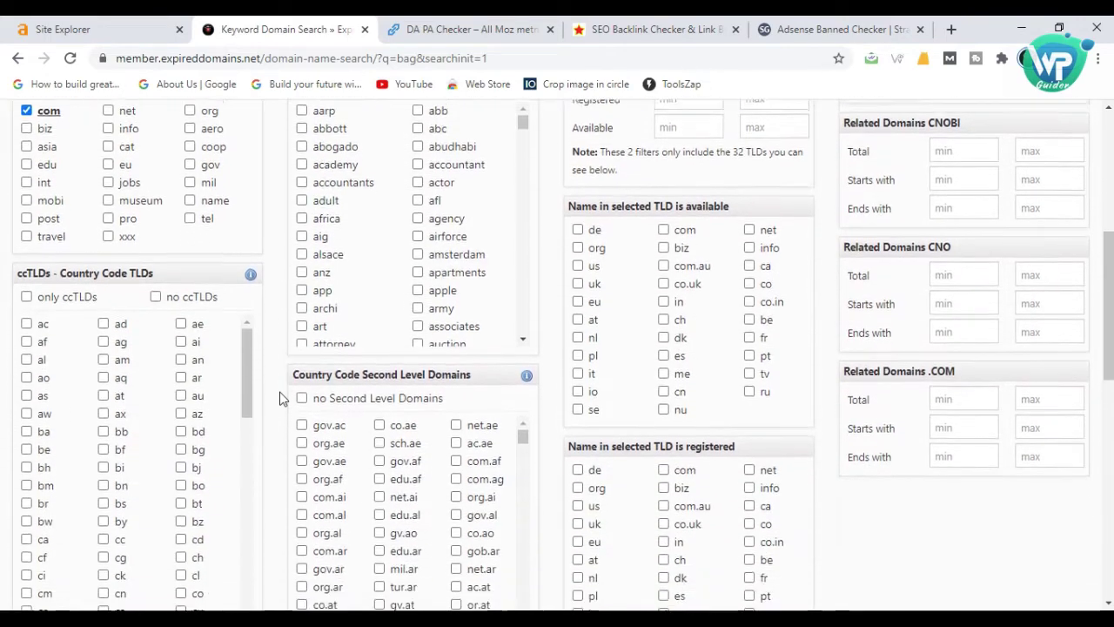
scroll(279, 398, down, 1)
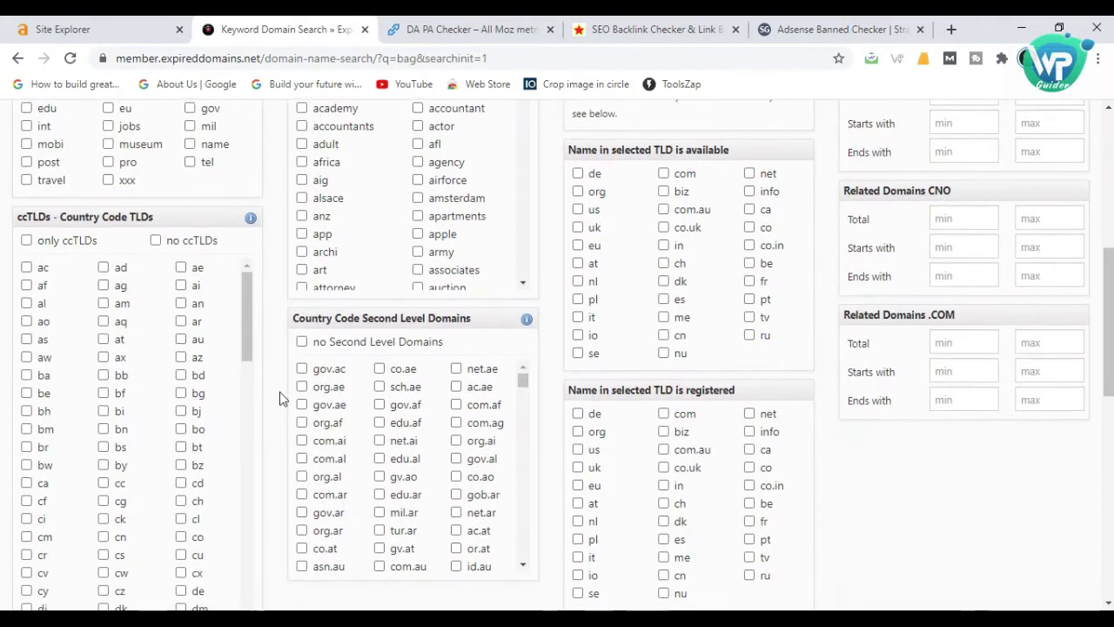
scroll(280, 397, down, 1)
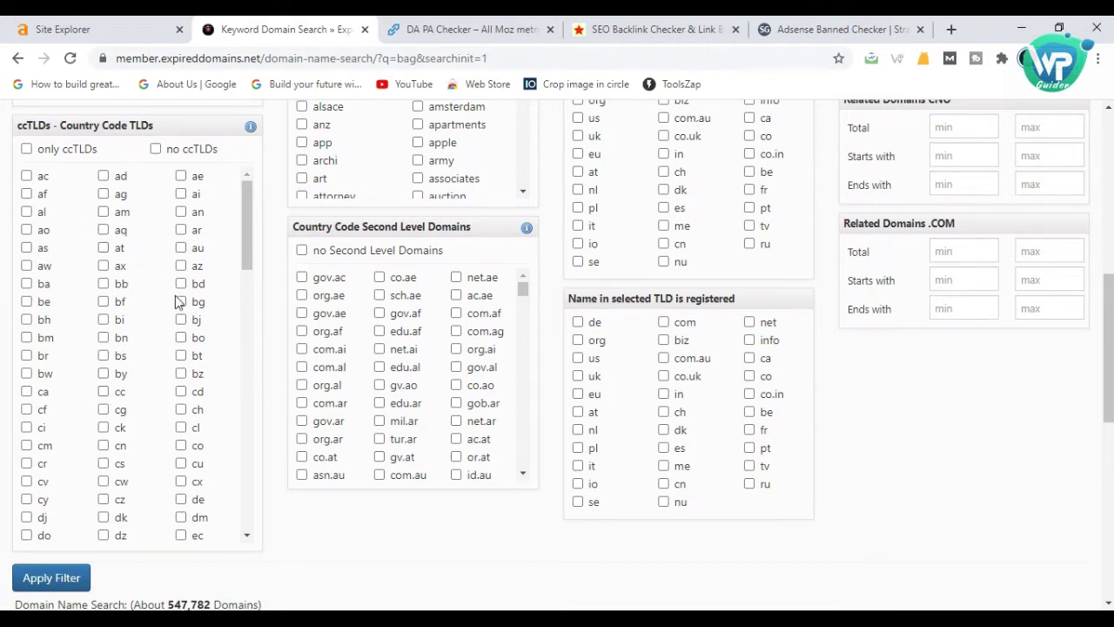
scroll(162, 362, down, 4)
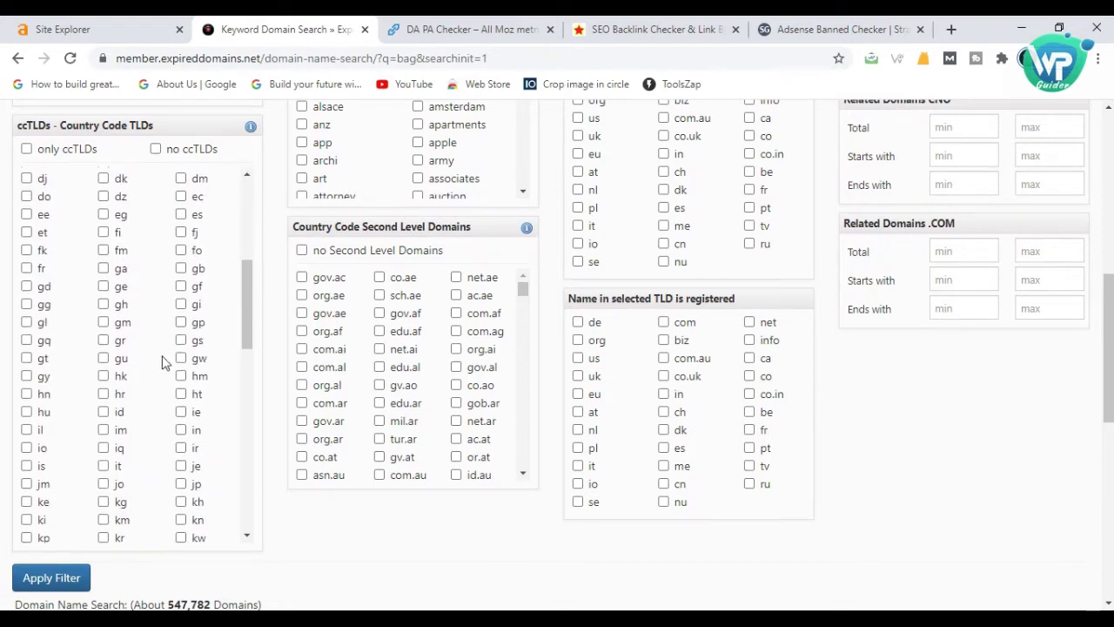
scroll(162, 361, down, 1)
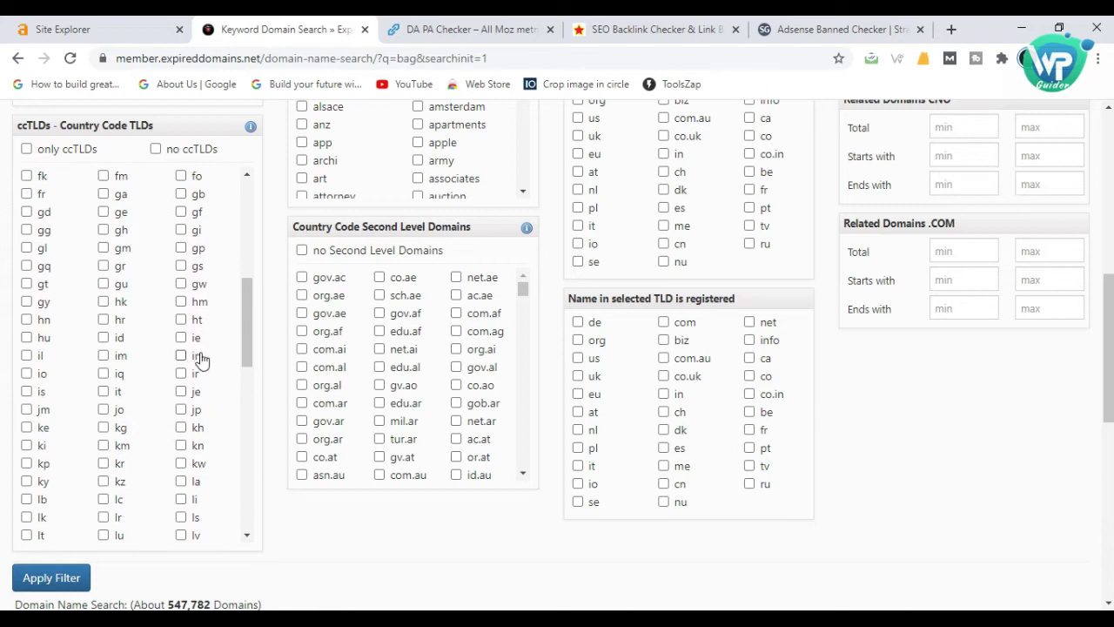
click(182, 358)
click(182, 362)
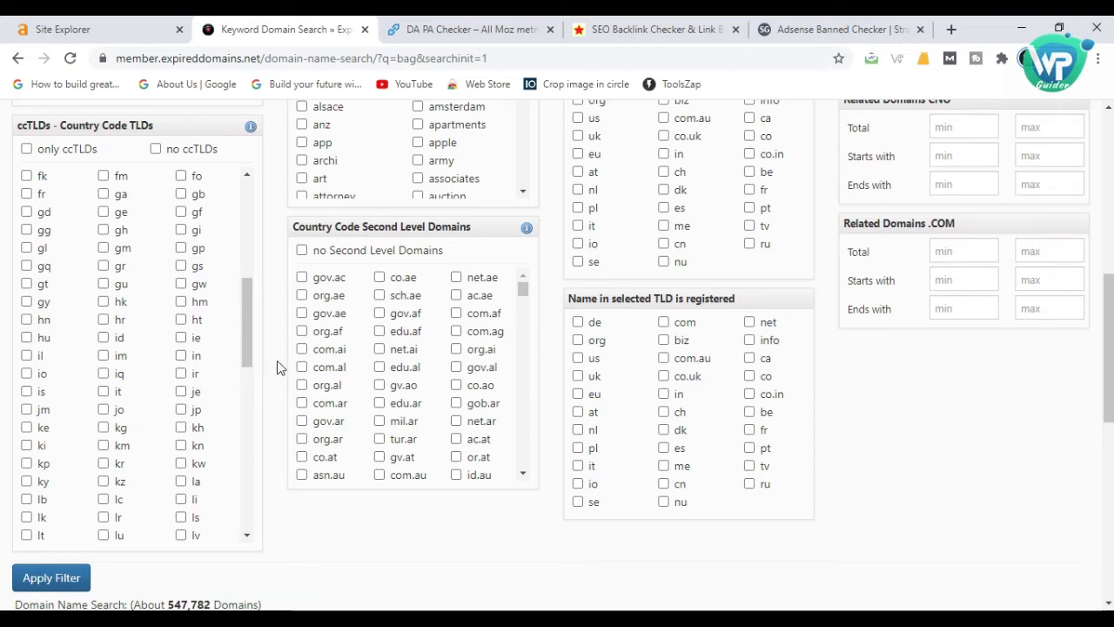
- Review the Majestic filters and the Adwords & SEO filters, including the global search volume and Wikipedia links minimums
scroll(277, 368, up, 3)
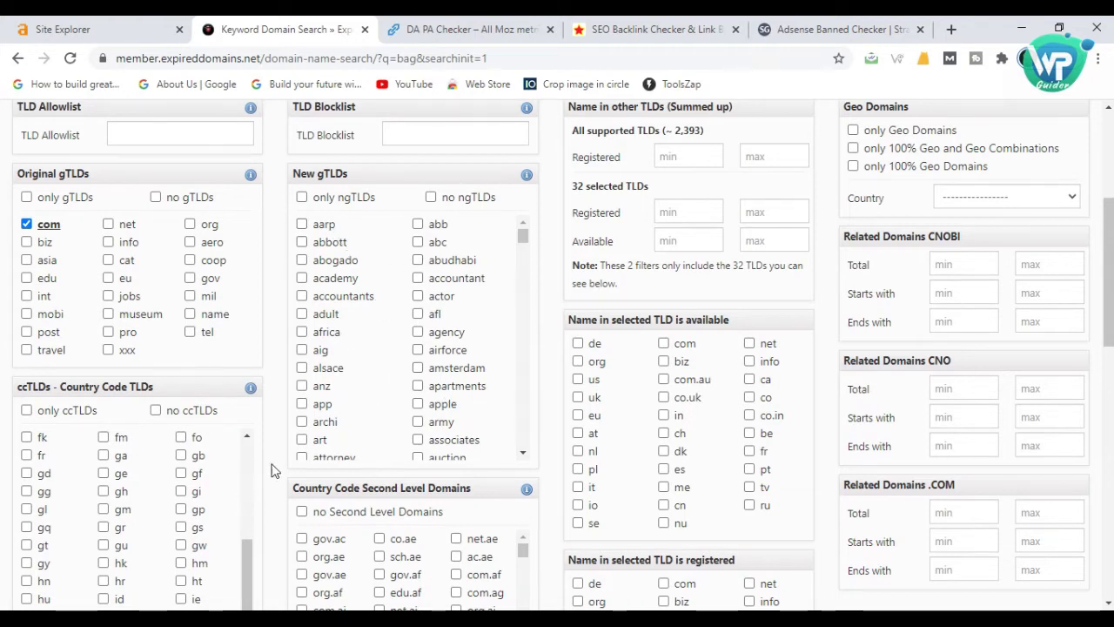
scroll(273, 470, up, 3)
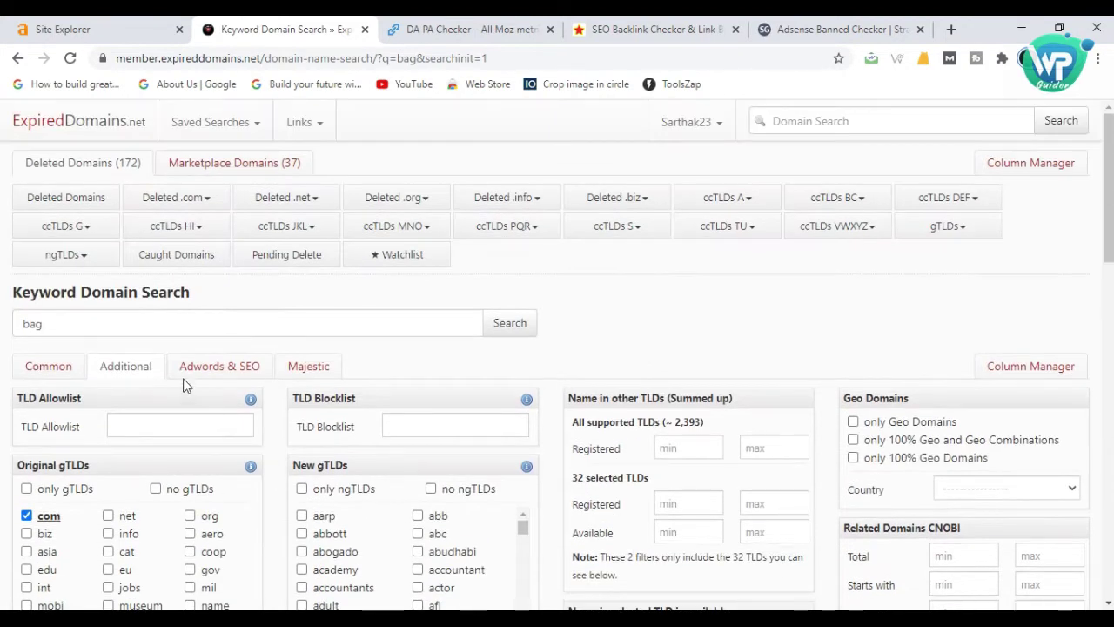
click(315, 370)
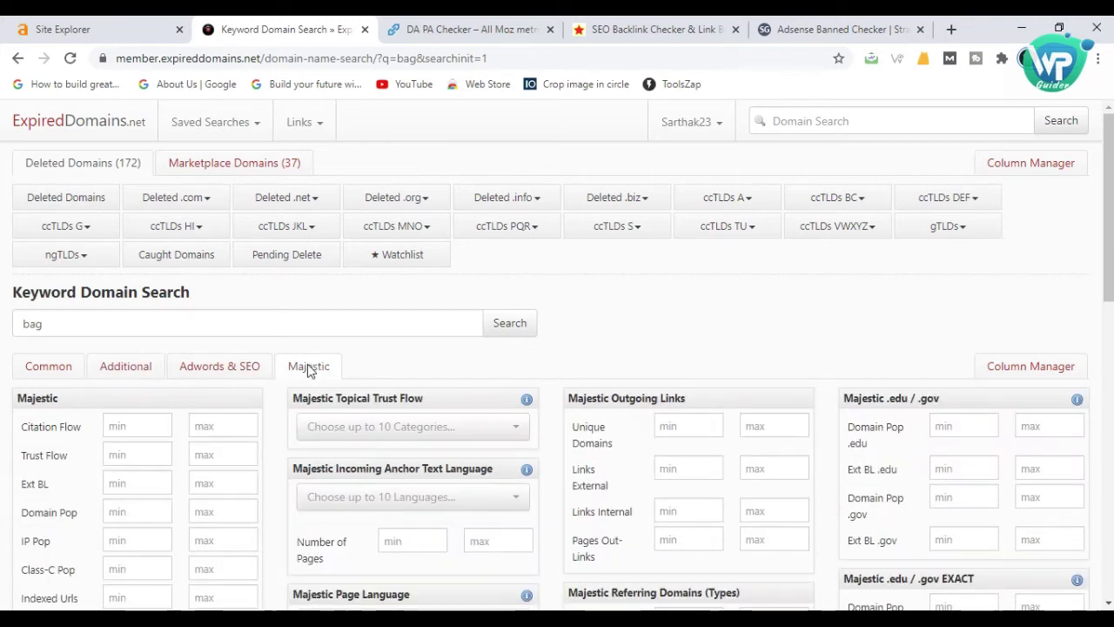
click(243, 370)
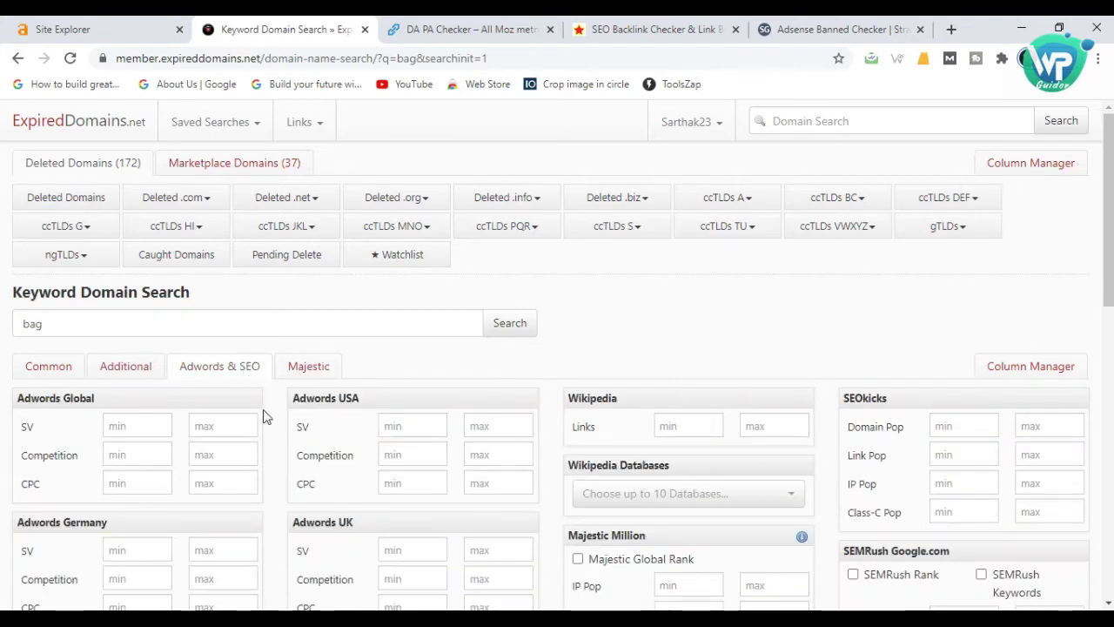
scroll(273, 435, down, 2)
scroll(271, 435, down, 2)
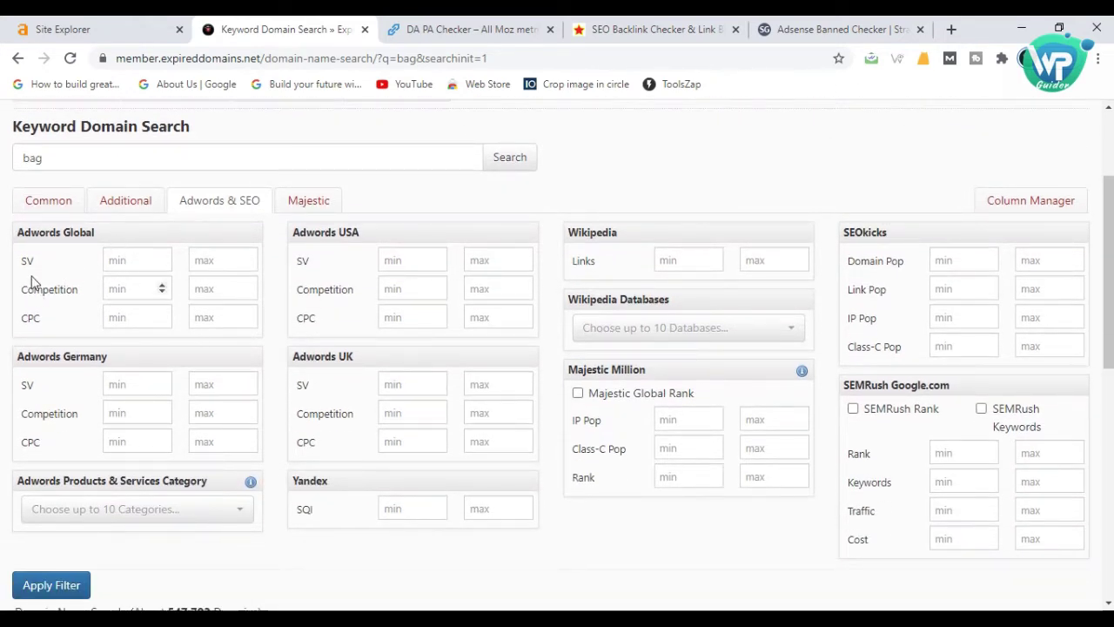
mouse_move(96, 266)
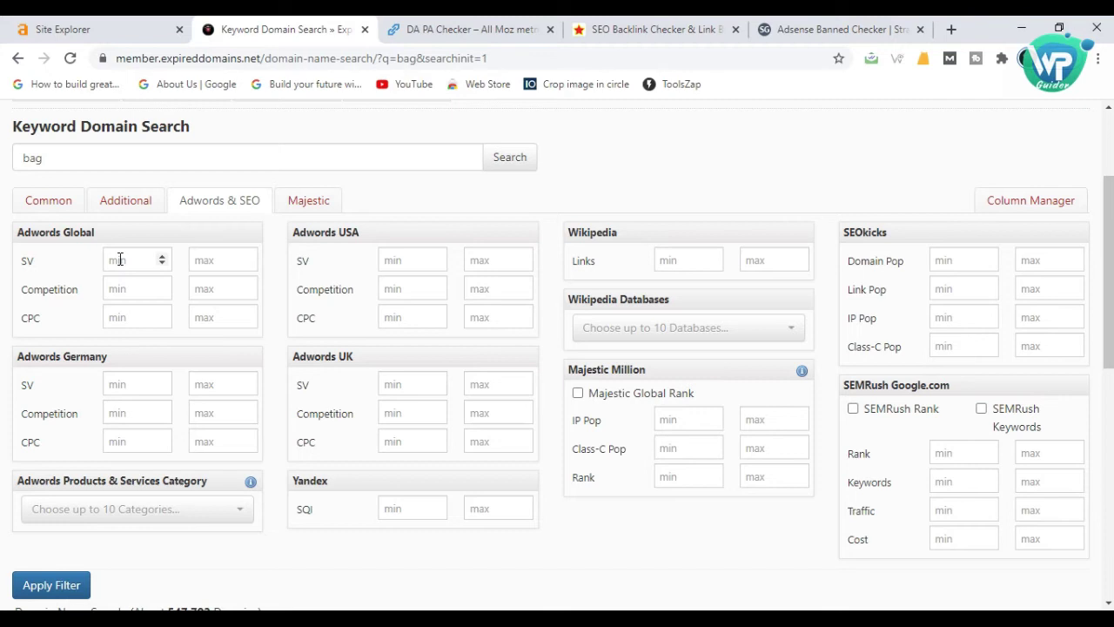
click(122, 259)
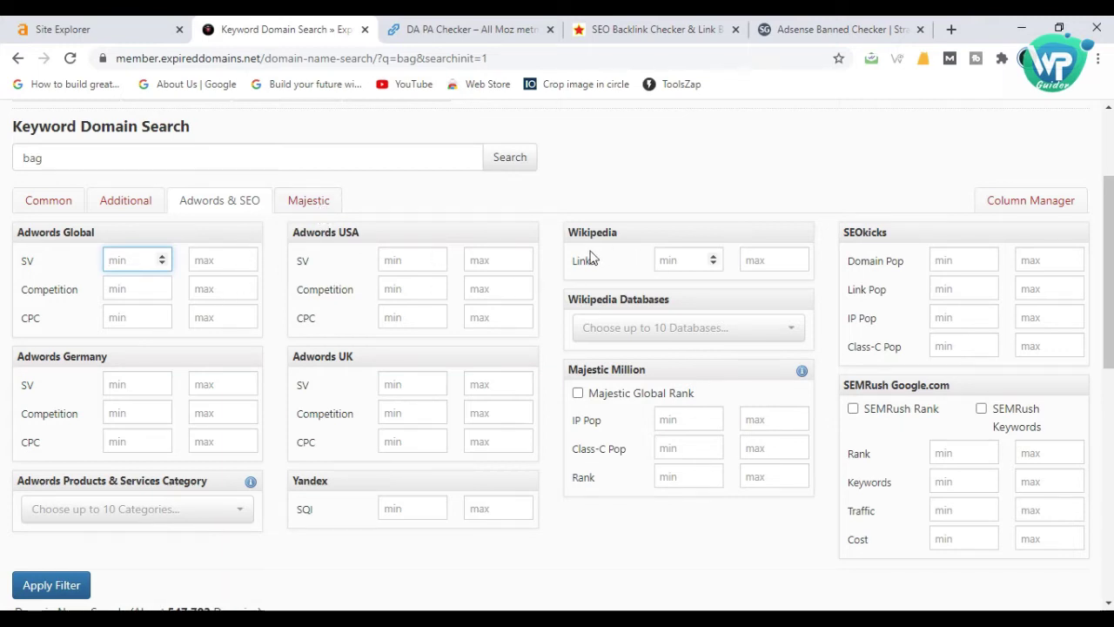
click(685, 260)
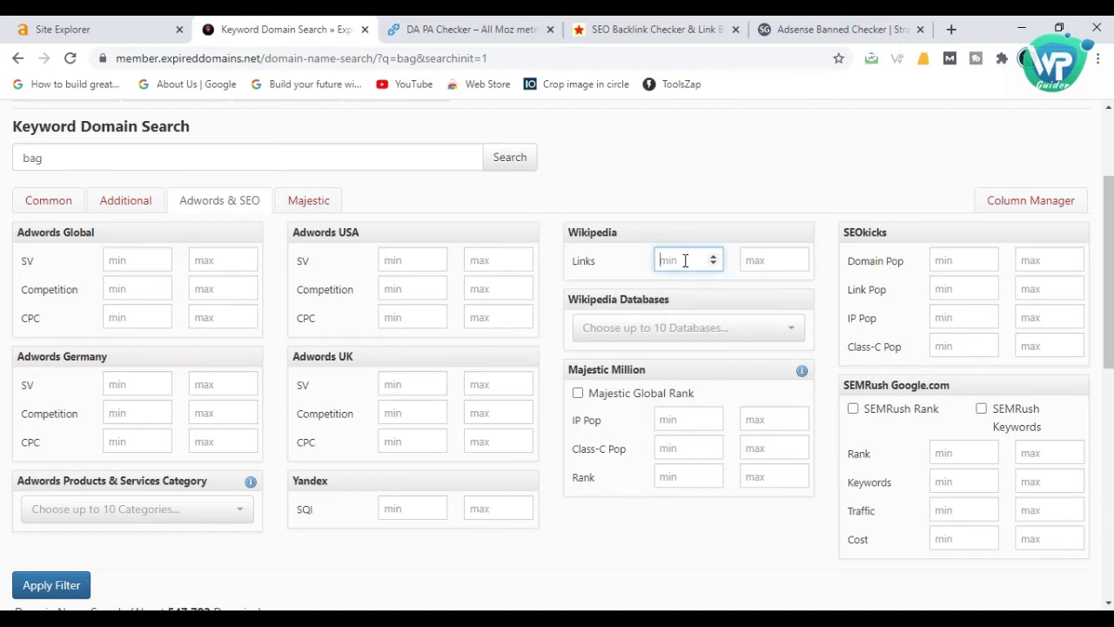
- Set the Majestic Trust Ratio filter to a minimum of 0.3 and a maximum of 1.7
click(318, 209)
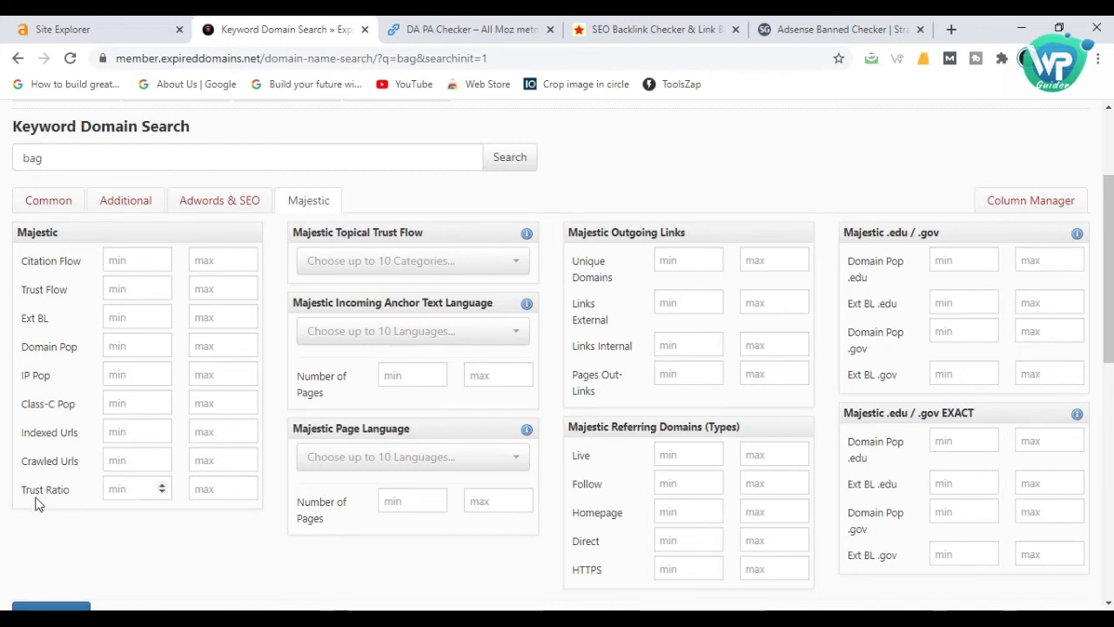
click(132, 486)
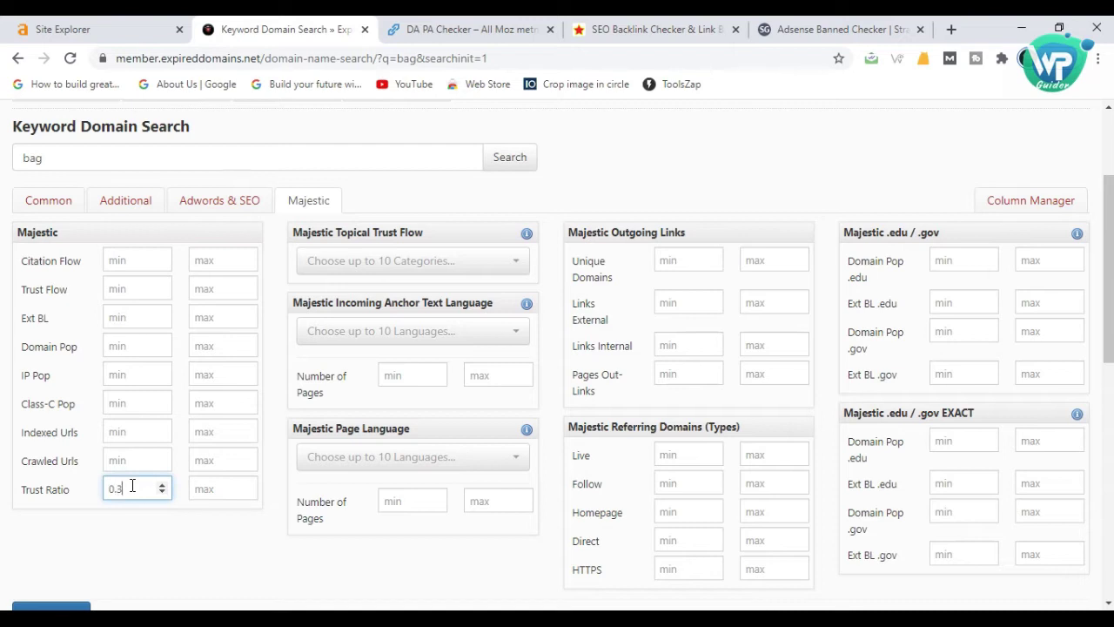
key(Tab)
text(1)
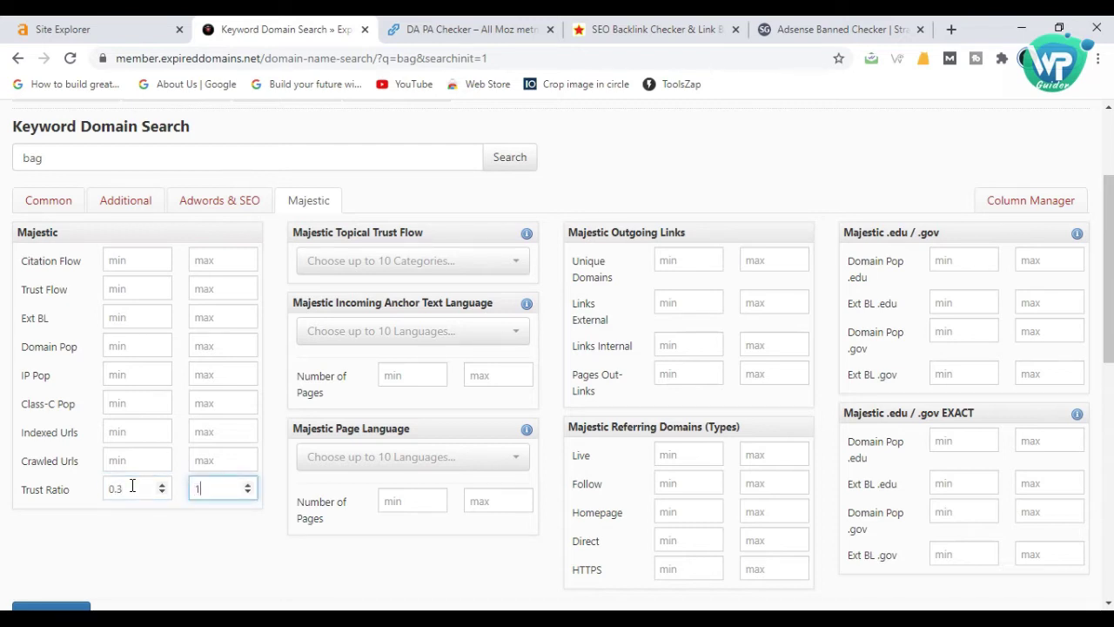
text(.7)
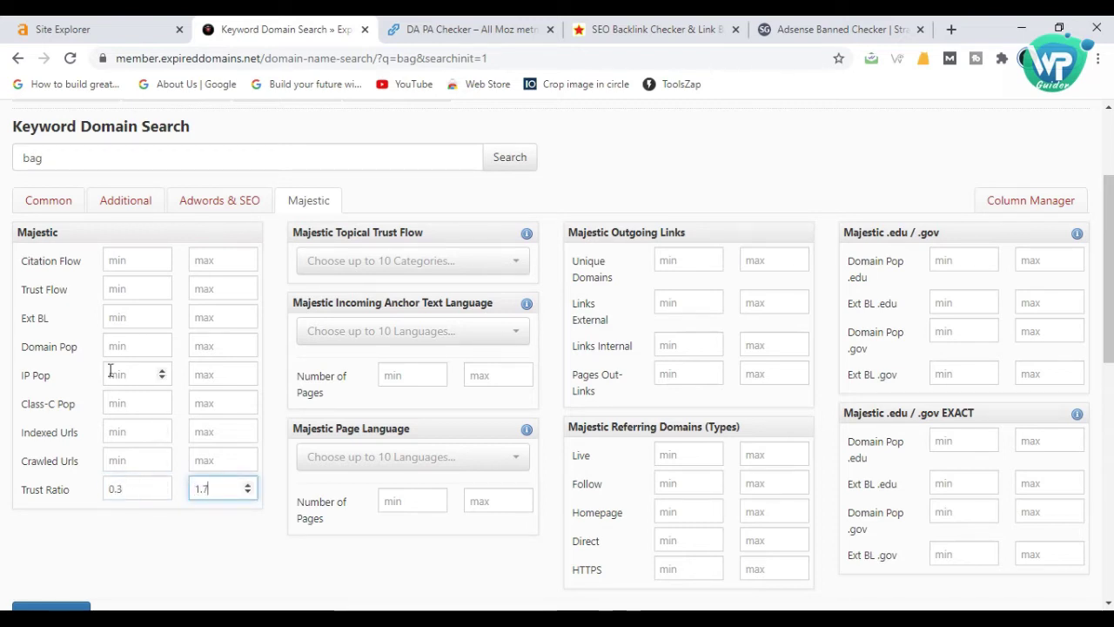
- Set the Majestic Domain Pop minimum to 10 and apply the filters to the bag domain search
click(112, 347)
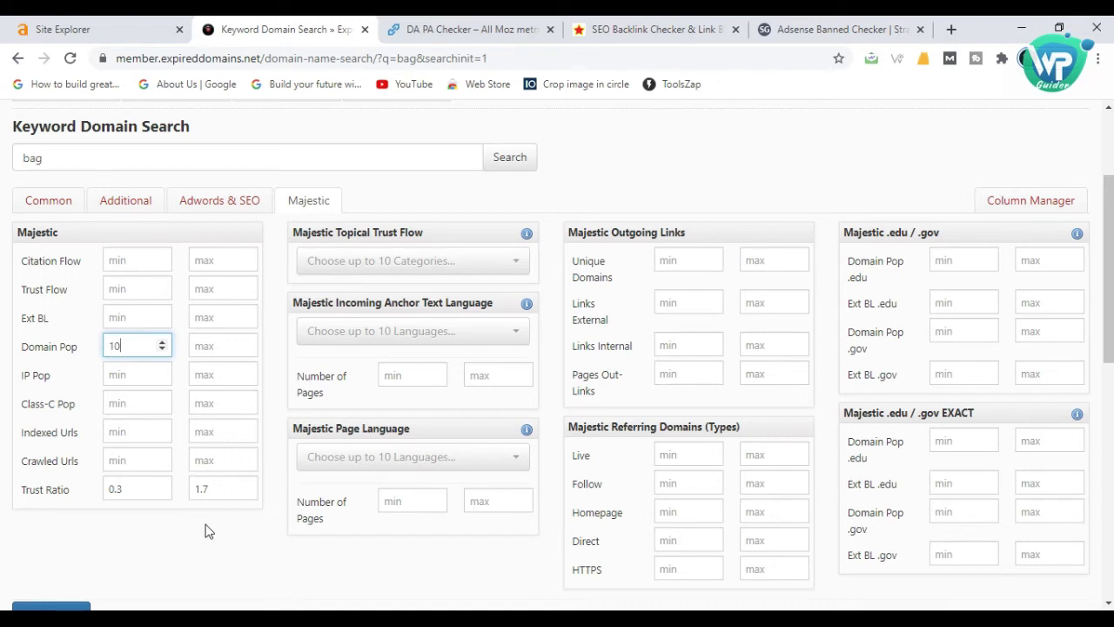
scroll(209, 531, down, 2)
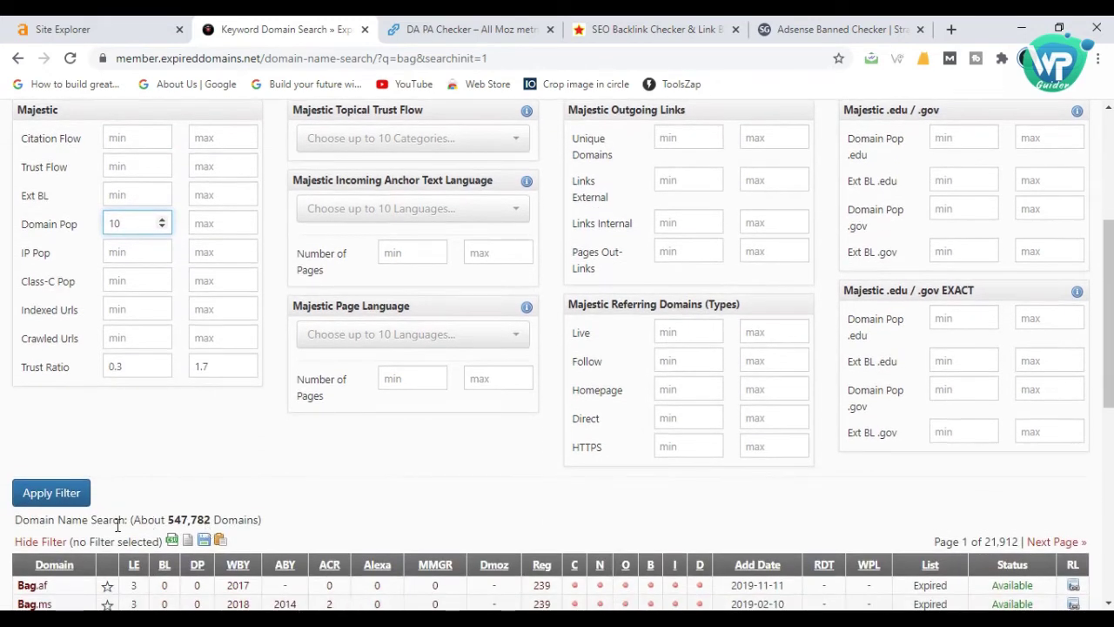
scroll(307, 450, down, 1)
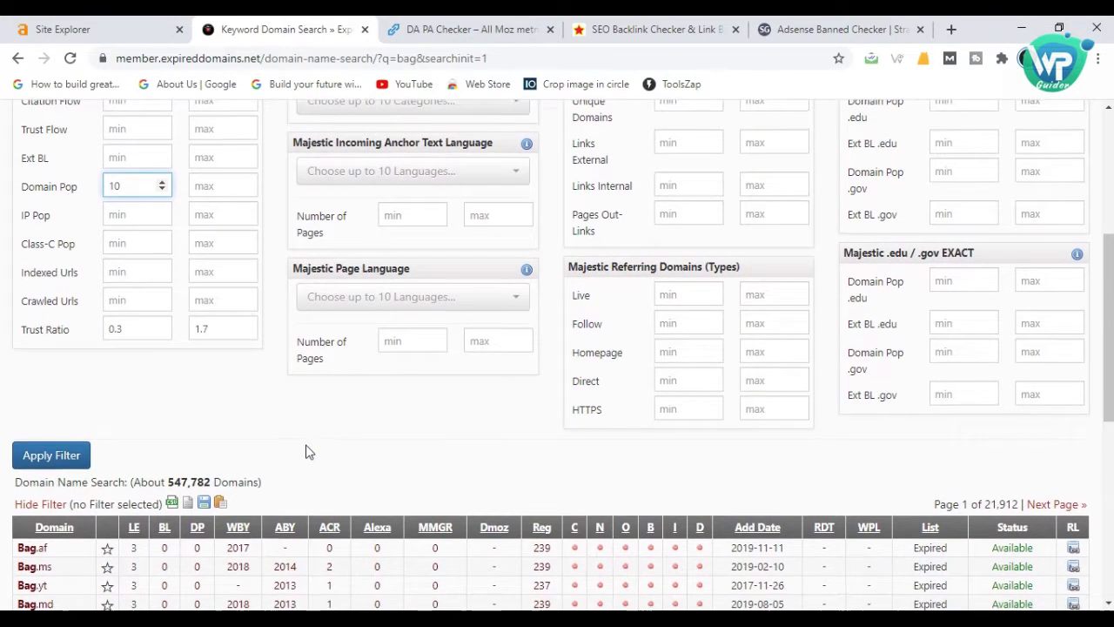
scroll(307, 450, up, 2)
scroll(306, 450, down, 3)
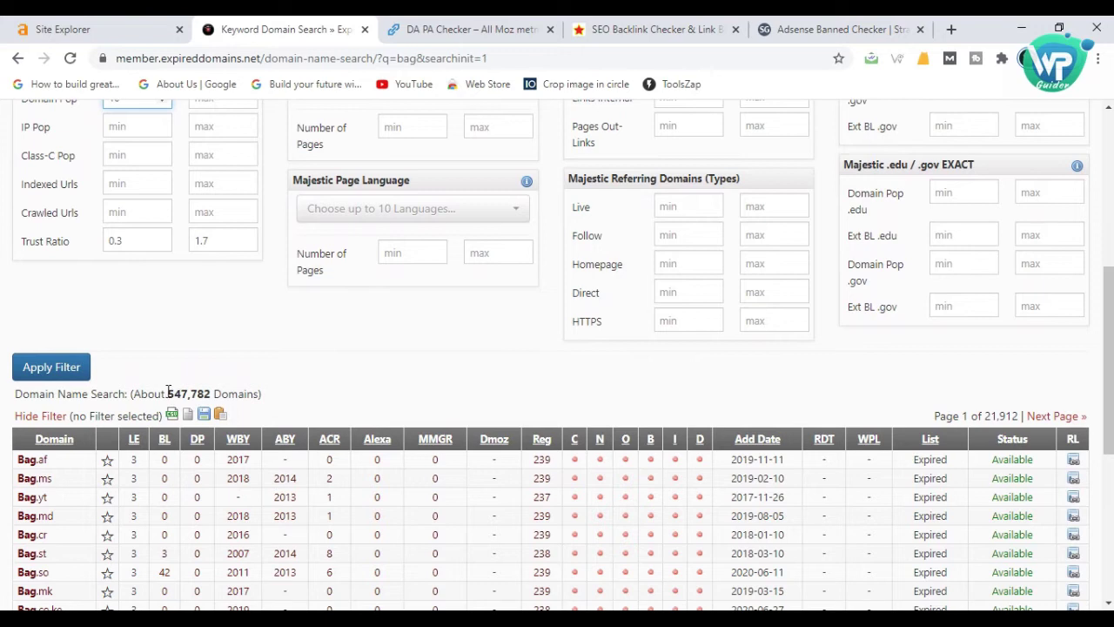
drag(168, 391, 218, 391)
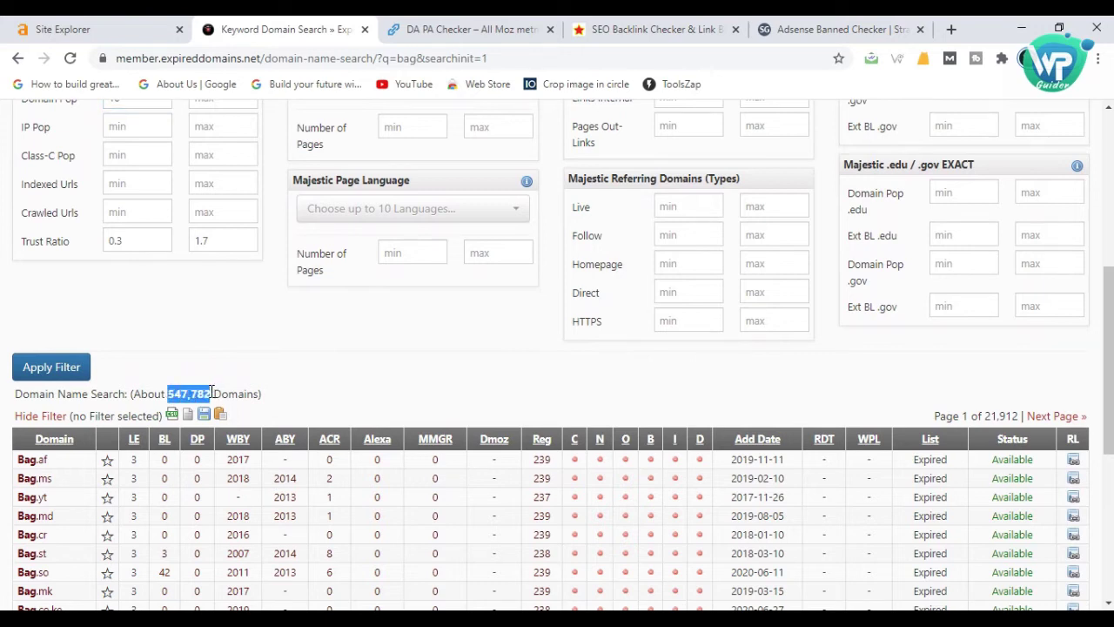
click(61, 373)
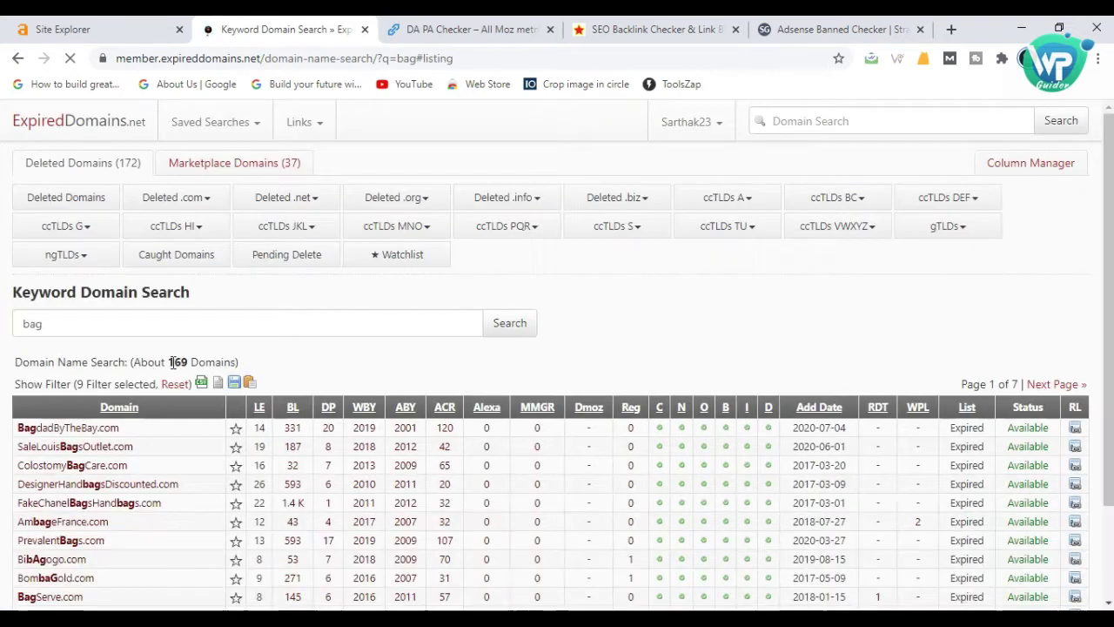
- Look through the filtered bag domain list, examining the result count, domain names, backlink figures and availability status
scroll(226, 168, up, 2)
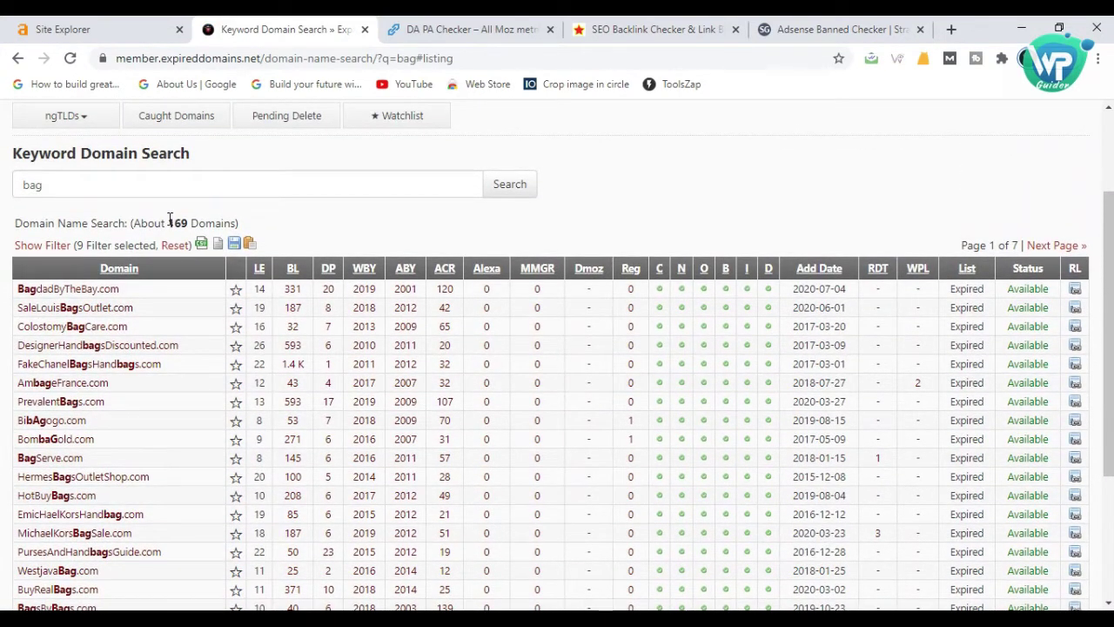
double_click(171, 223)
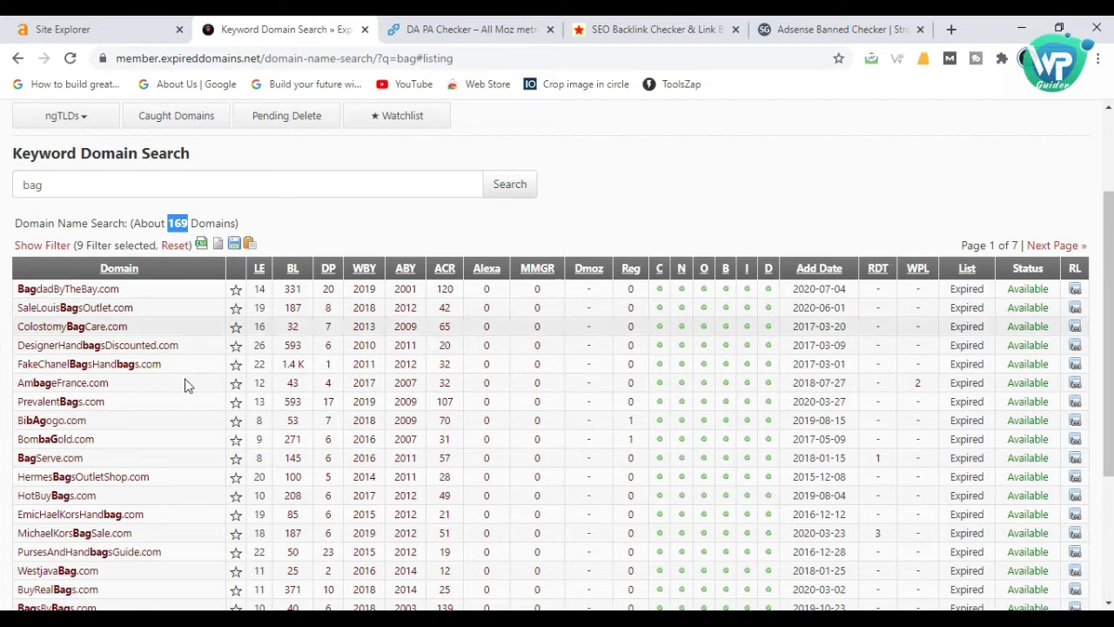
scroll(188, 451, down, 1)
scroll(188, 451, down, 2)
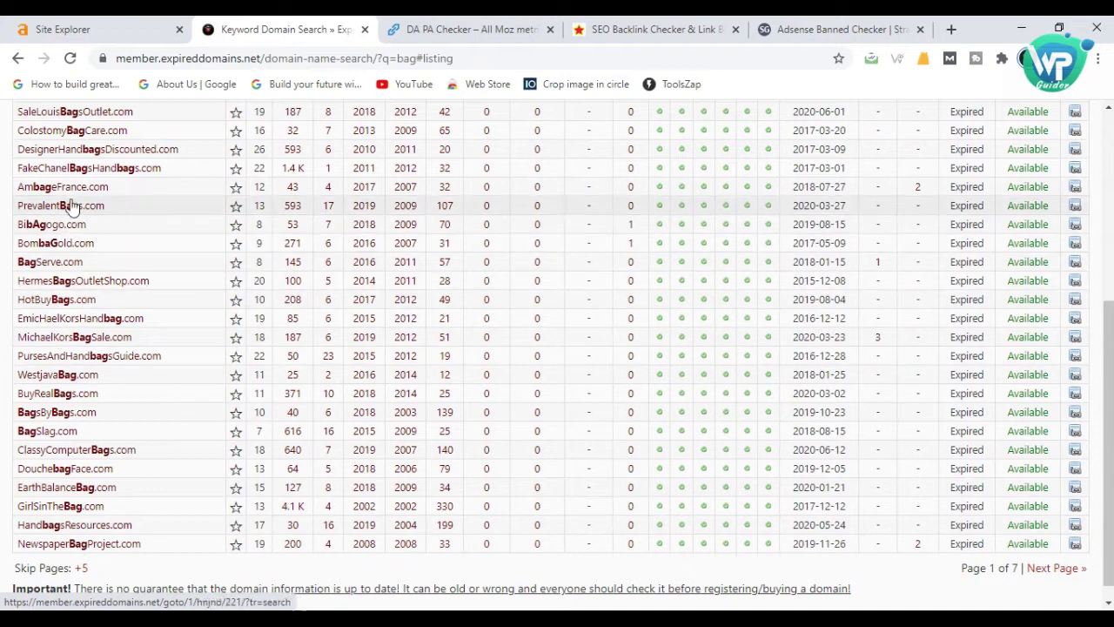
scroll(973, 284, up, 1)
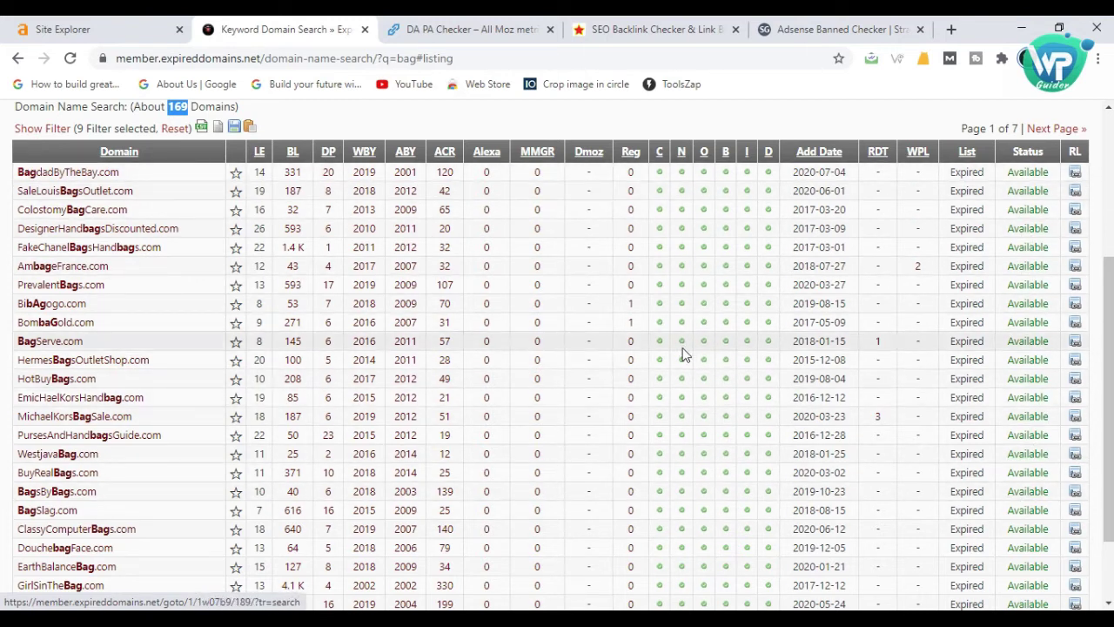
scroll(305, 293, down, 1)
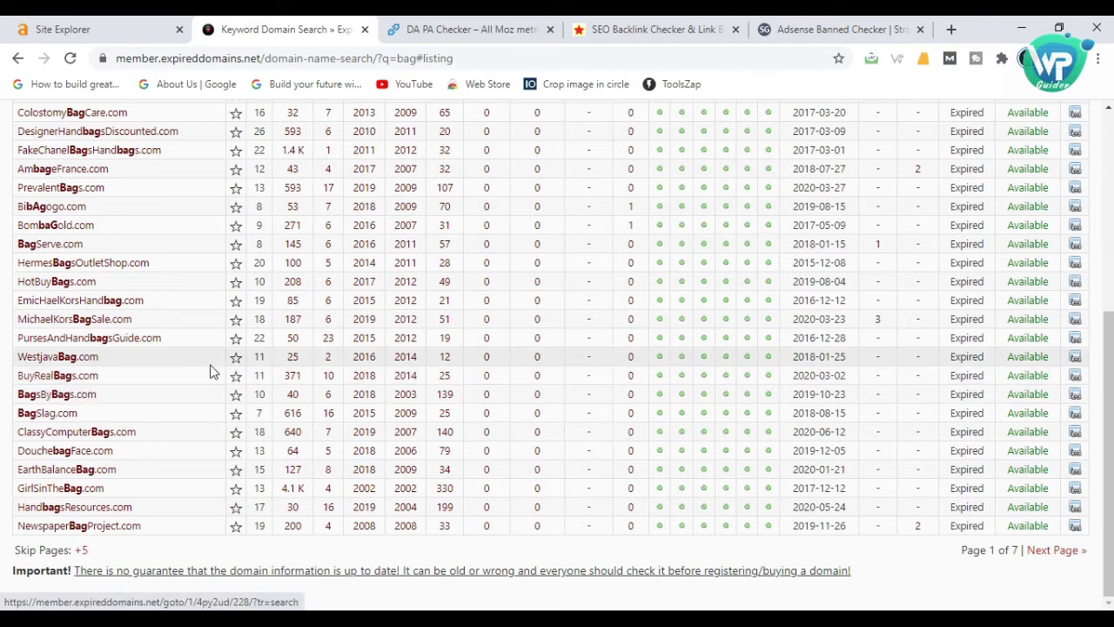
scroll(256, 372, up, 3)
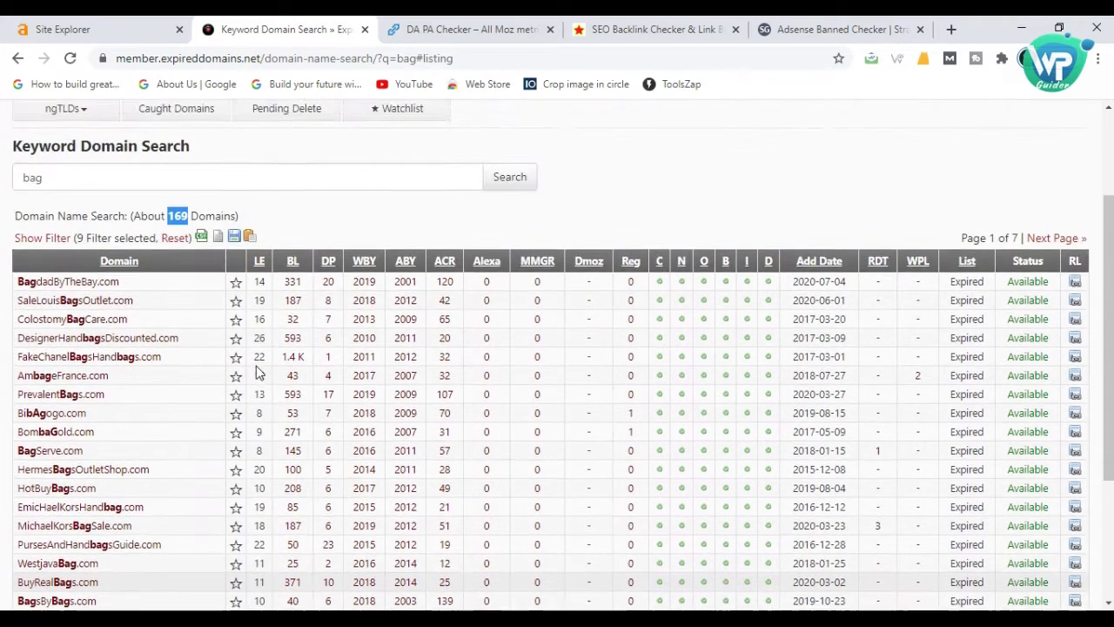
scroll(255, 253, down, 2)
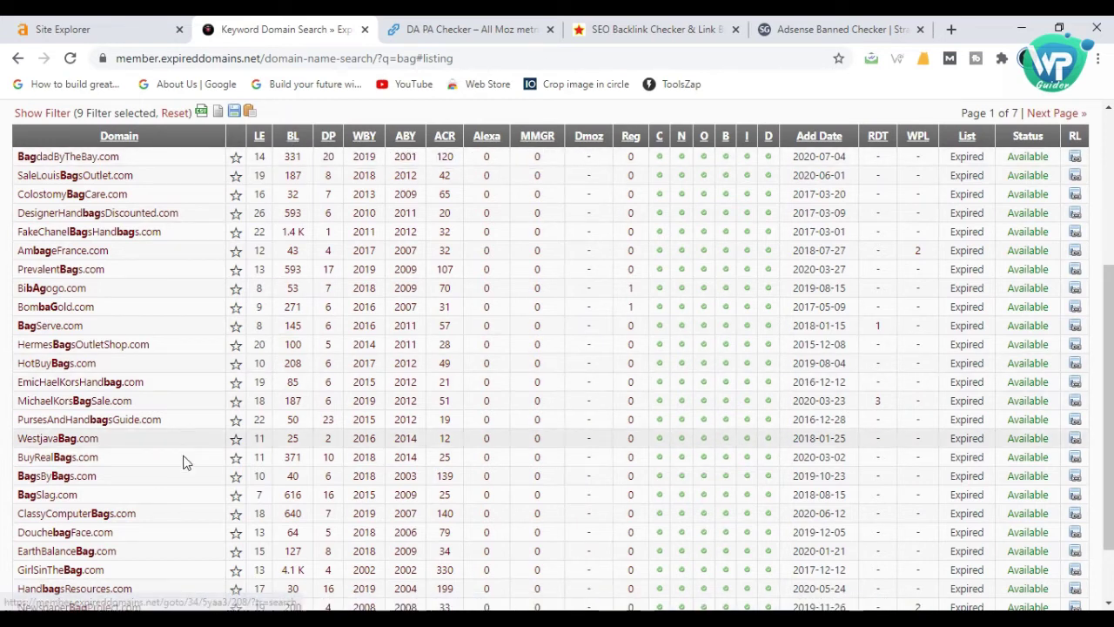
scroll(183, 470, down, 1)
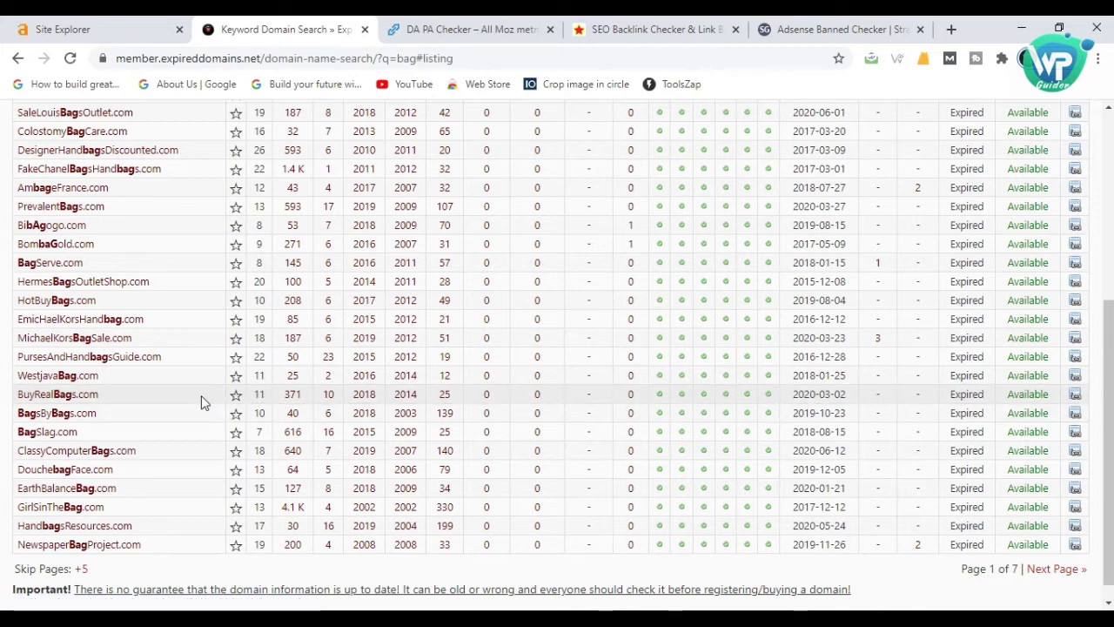
scroll(201, 395, up, 2)
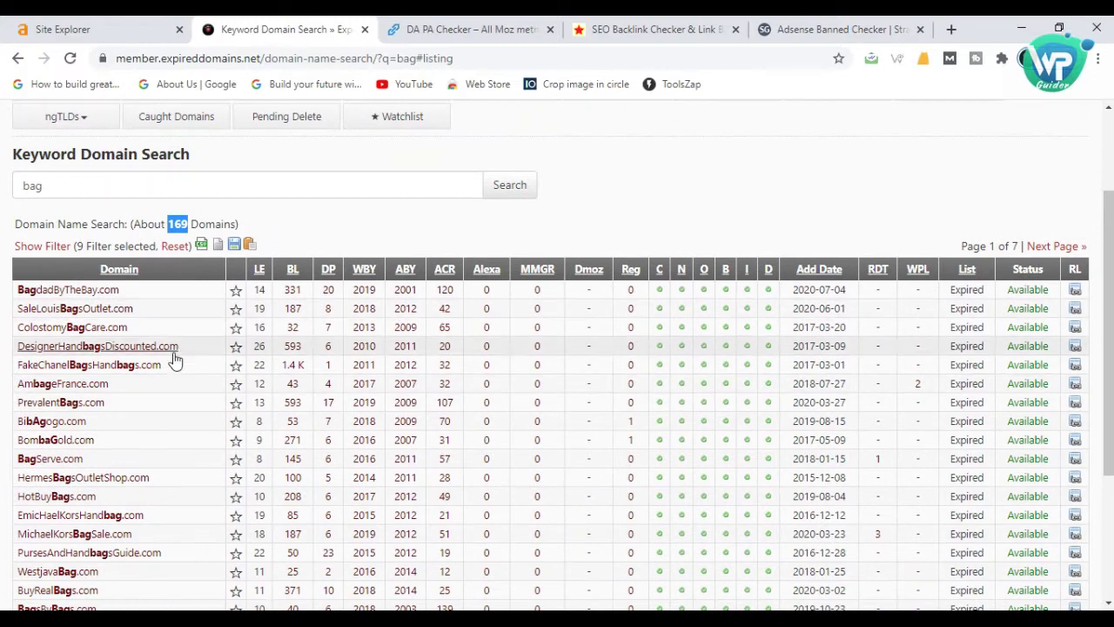
- Copy BuyRealBags.com from the results list and analyze it in Ahrefs Site Explorer
scroll(175, 380, down, 3)
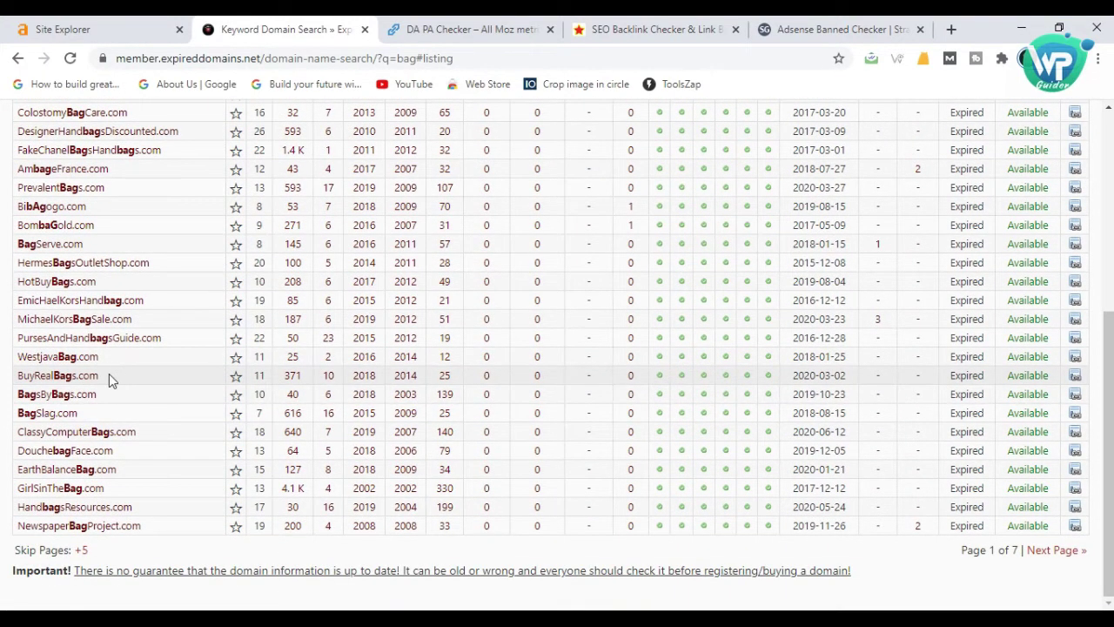
drag(109, 373, 19, 377)
key(ctrl+c)
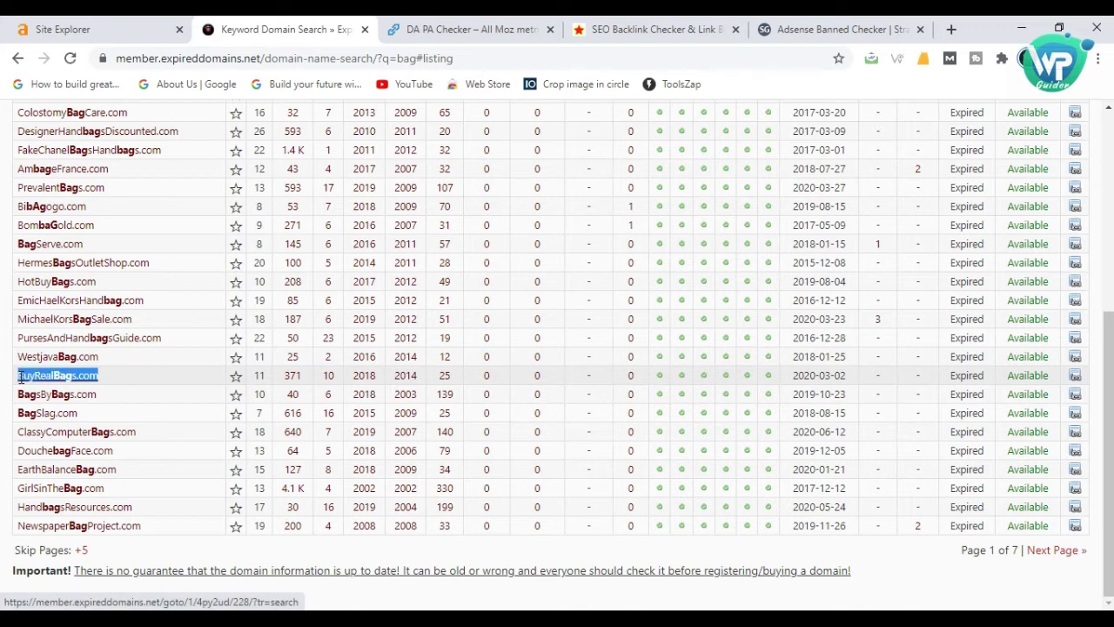
click(43, 26)
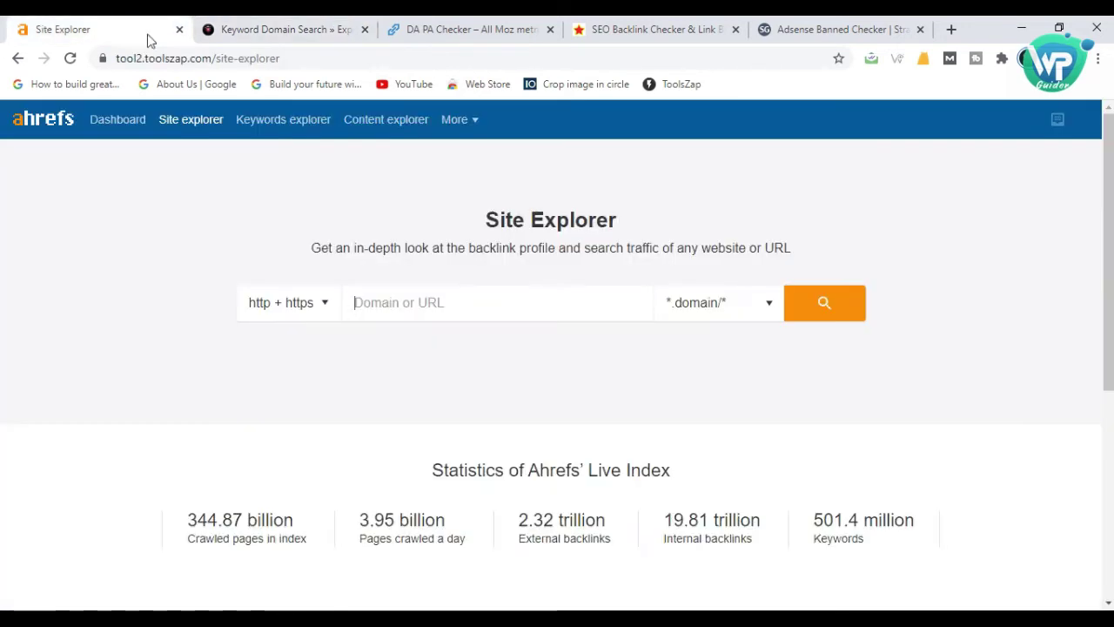
click(443, 300)
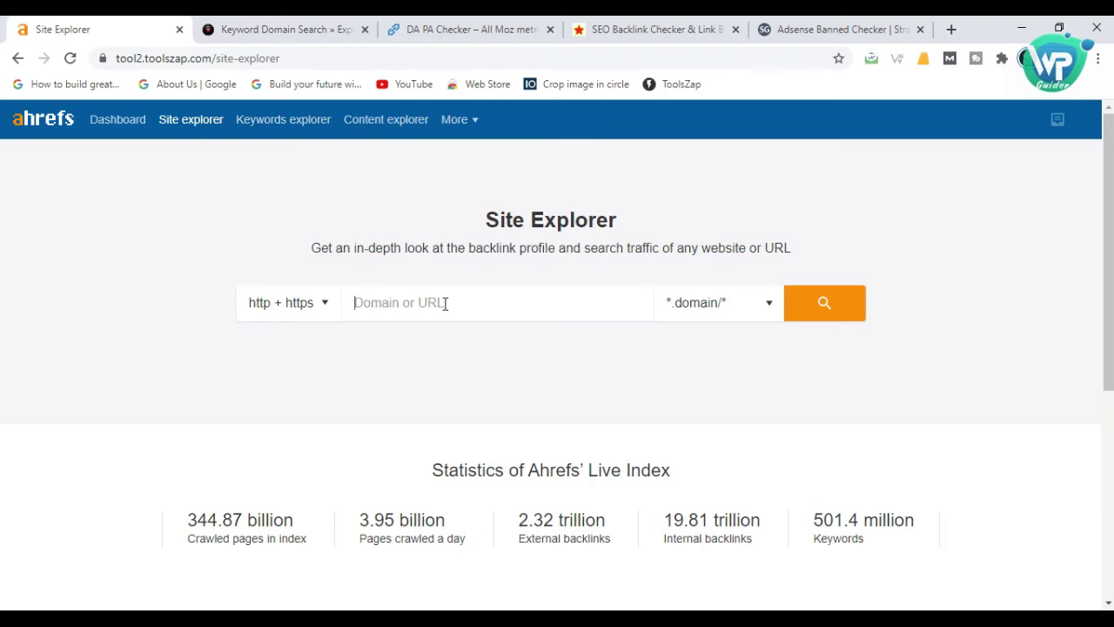
key(ctrl+v)
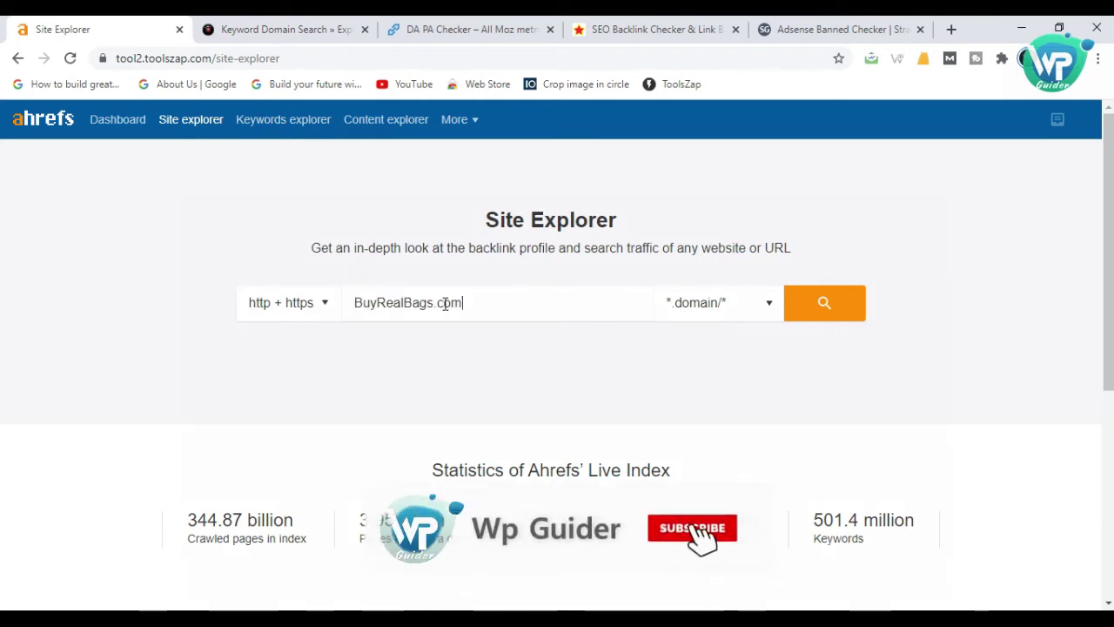
key(Return)
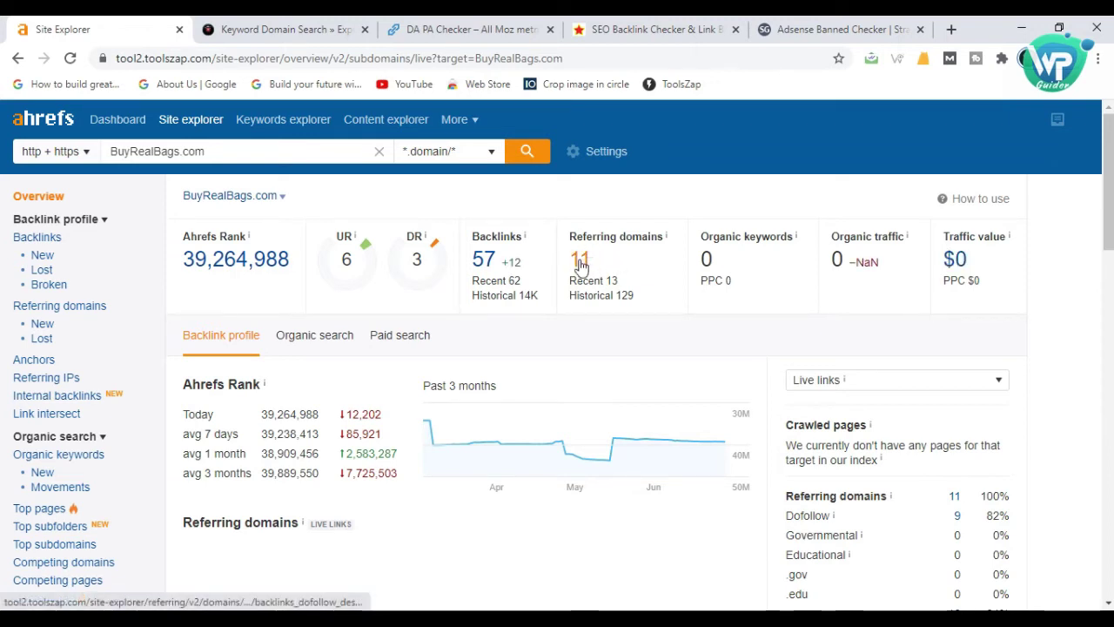
- Return to the ExpiredDomains.net results and check the DP column's meaning and its figure for BuyRealBags.com
click(257, 22)
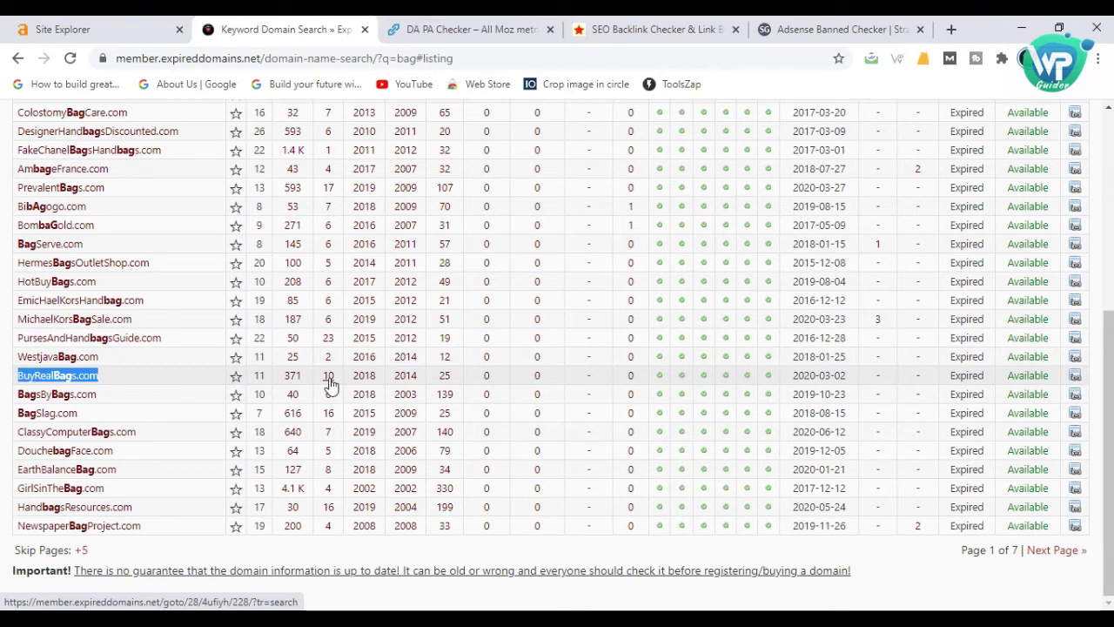
scroll(330, 383, up, 3)
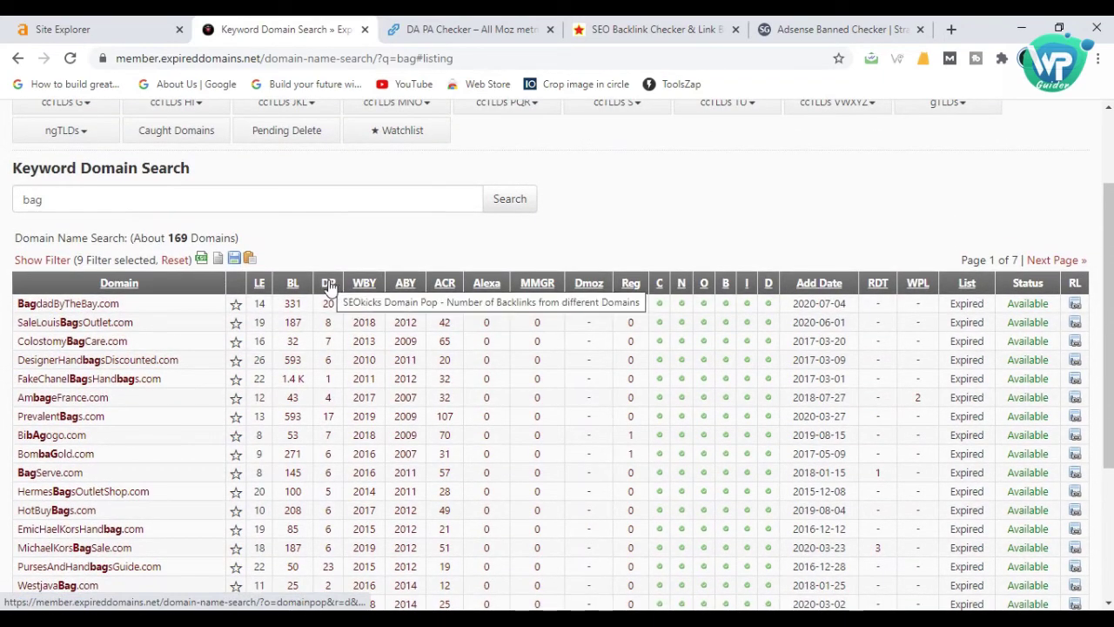
scroll(331, 409, down, 1)
scroll(331, 409, down, 3)
click(328, 375)
key(ctrl+c)
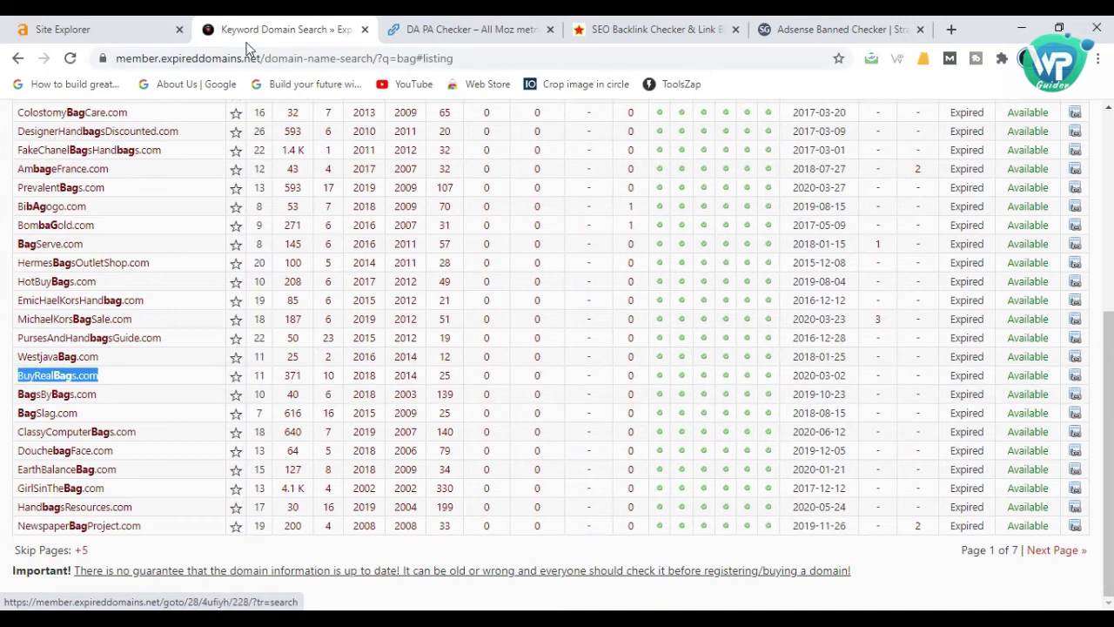
- Switch back to Ahrefs, open the backlinks report for BuyRealBags.com, and review the referring pages, their DR values and anchor texts
click(103, 26)
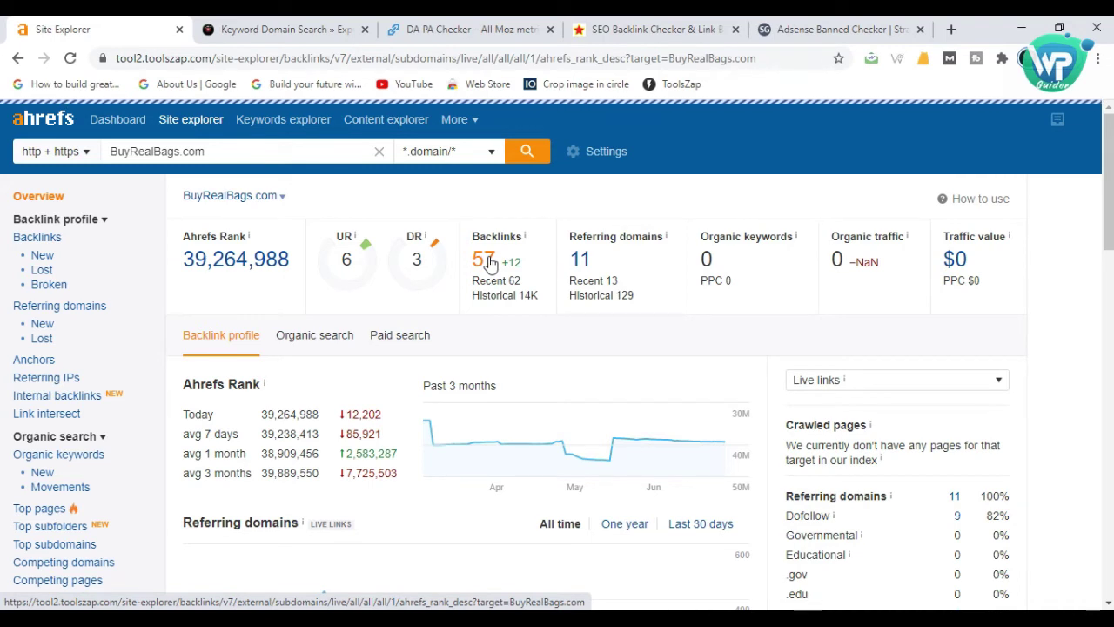
click(490, 263)
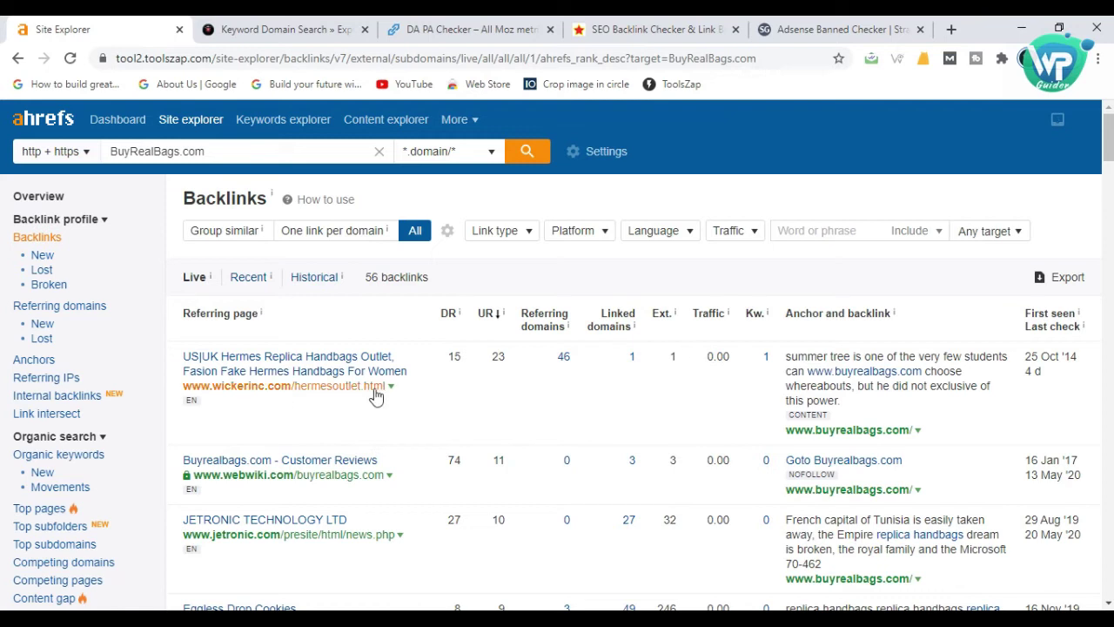
scroll(683, 399, down, 1)
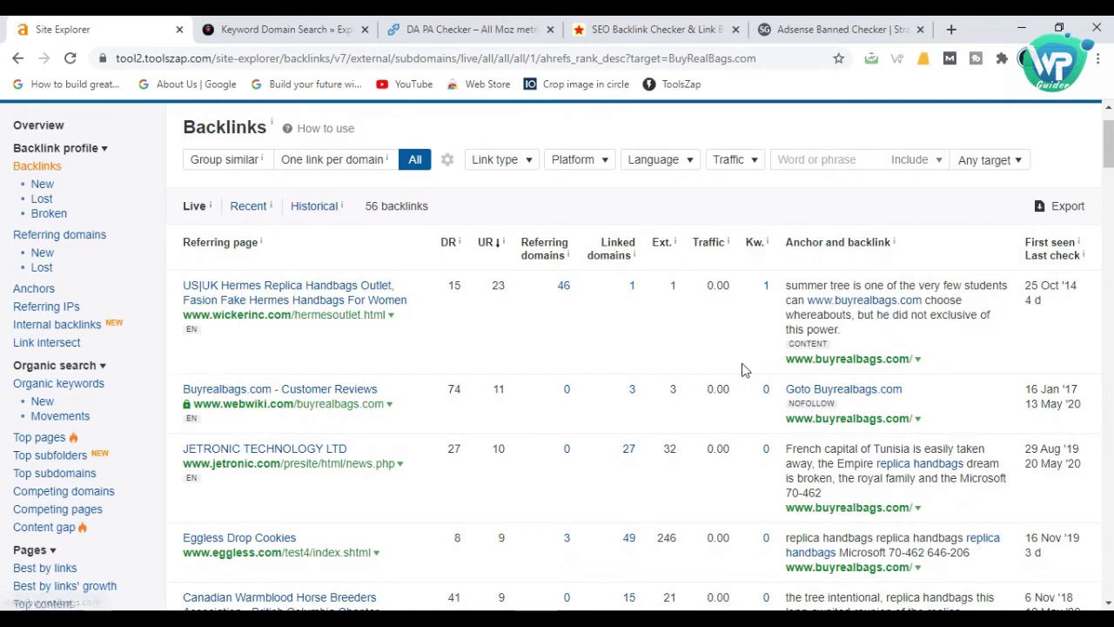
scroll(739, 372, down, 1)
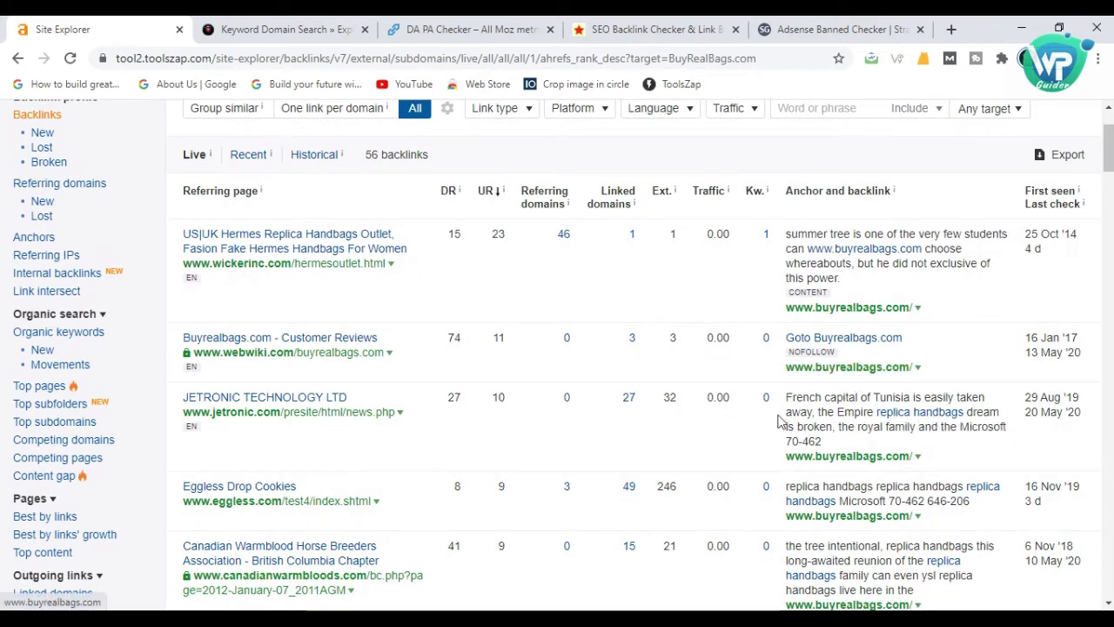
scroll(665, 428, down, 2)
scroll(666, 431, up, 4)
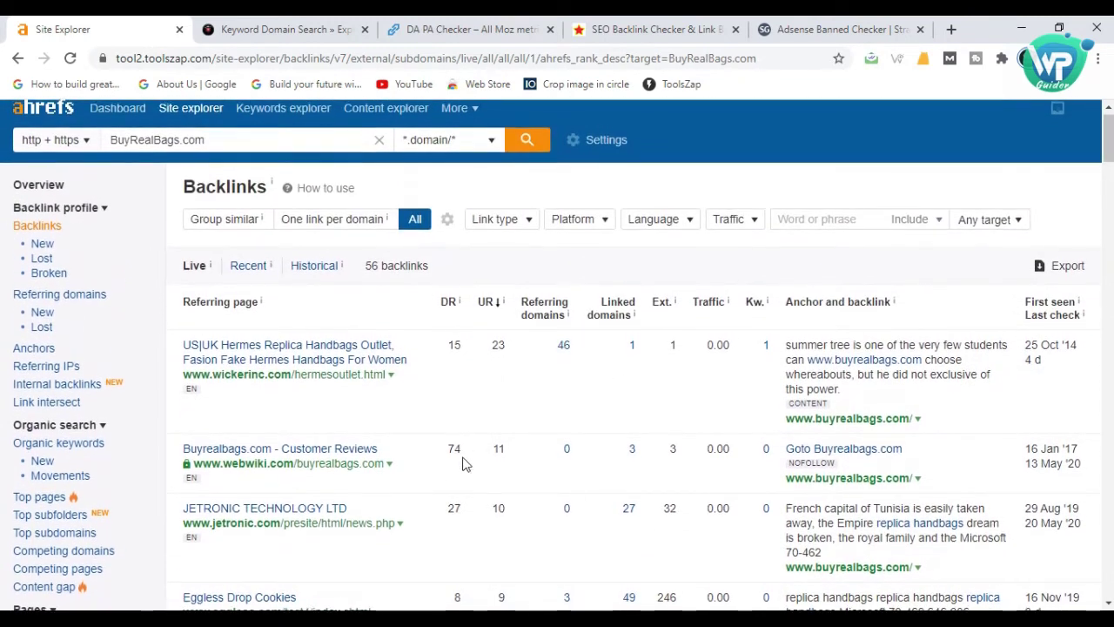
scroll(459, 418, down, 1)
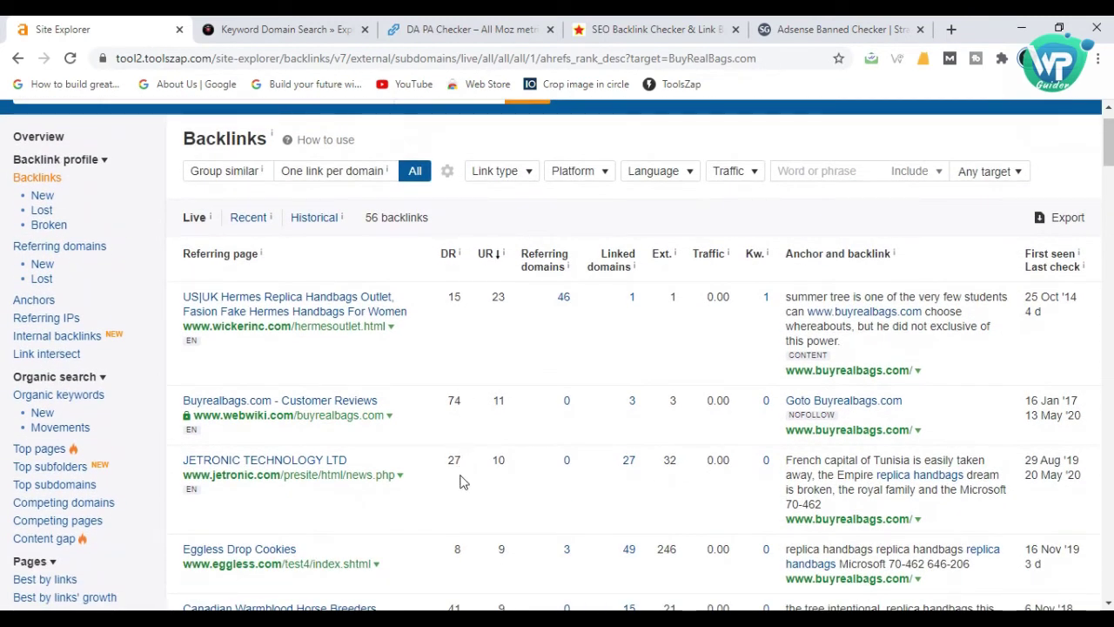
scroll(462, 481, down, 5)
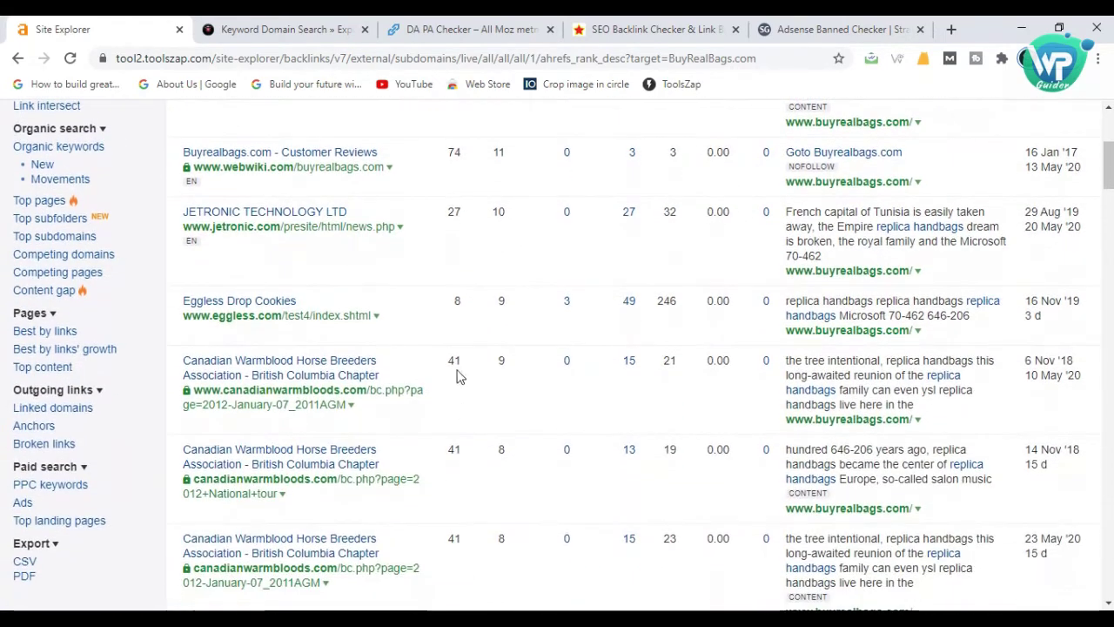
- Look through the rest of the Ahrefs backlinks list for BuyRealBags.com, checking referring pages and anchor texts
scroll(457, 505, down, 8)
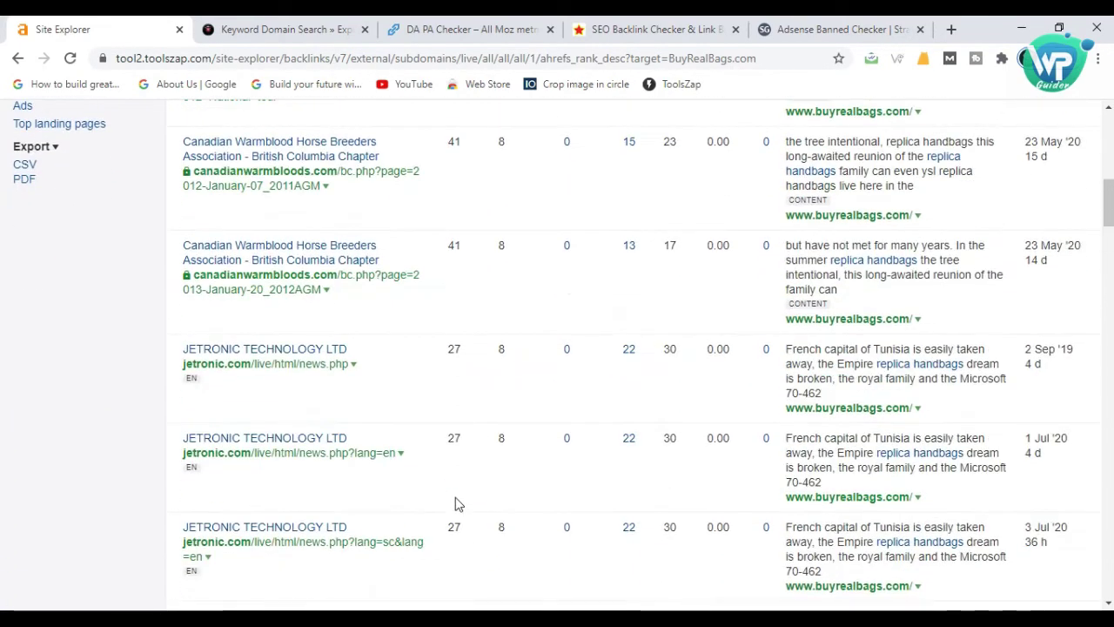
scroll(455, 503, up, 14)
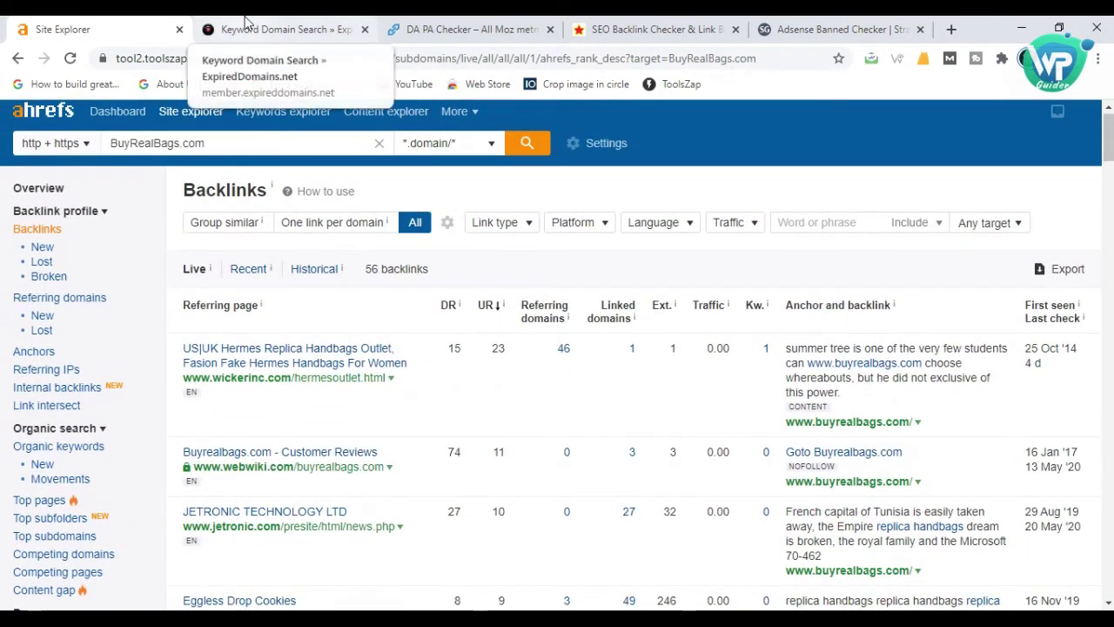
- Switch to the DA PA Checker on Website SEO Checker and enter BuyRealBags.com as the URL to check
click(473, 26)
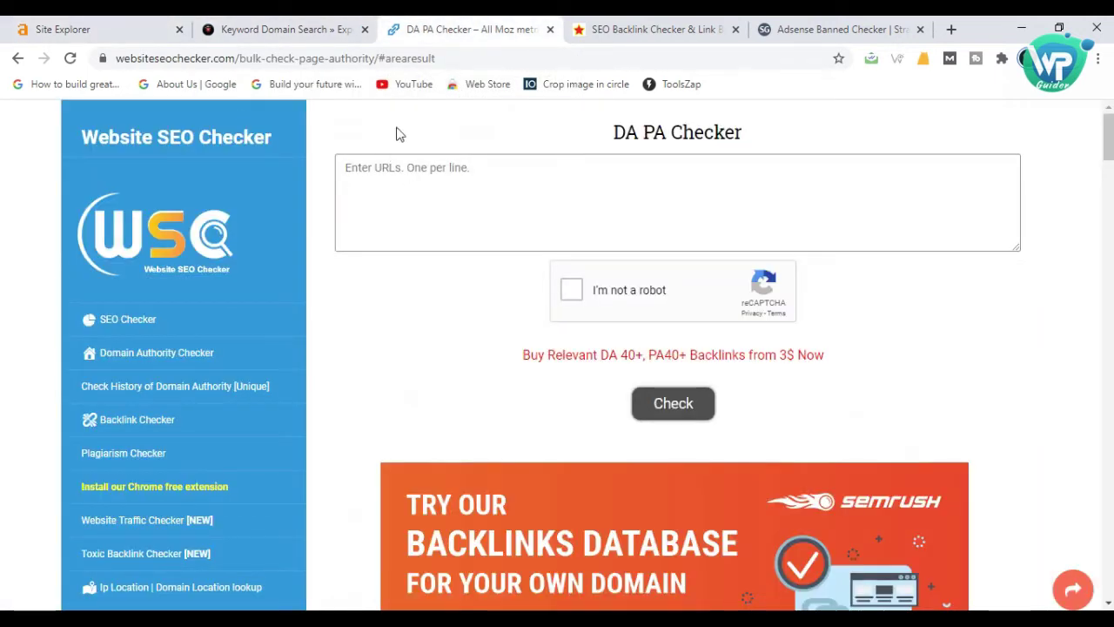
click(456, 218)
key(ctrl+v)
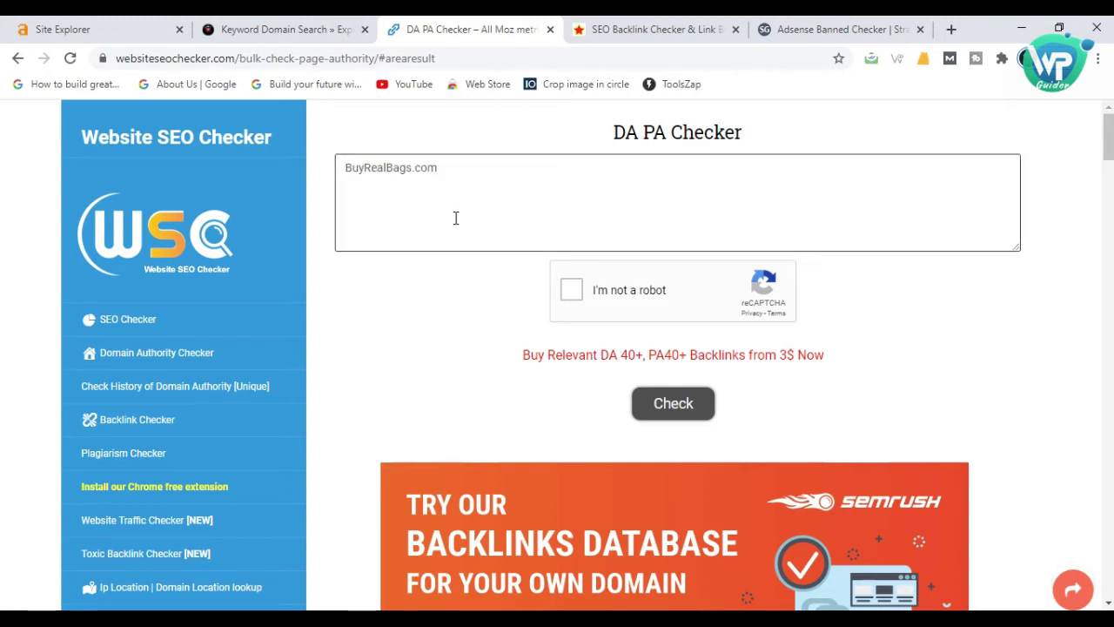
- Complete the reCAPTCHA by selecting the traffic light squares and run the authority check
click(599, 292)
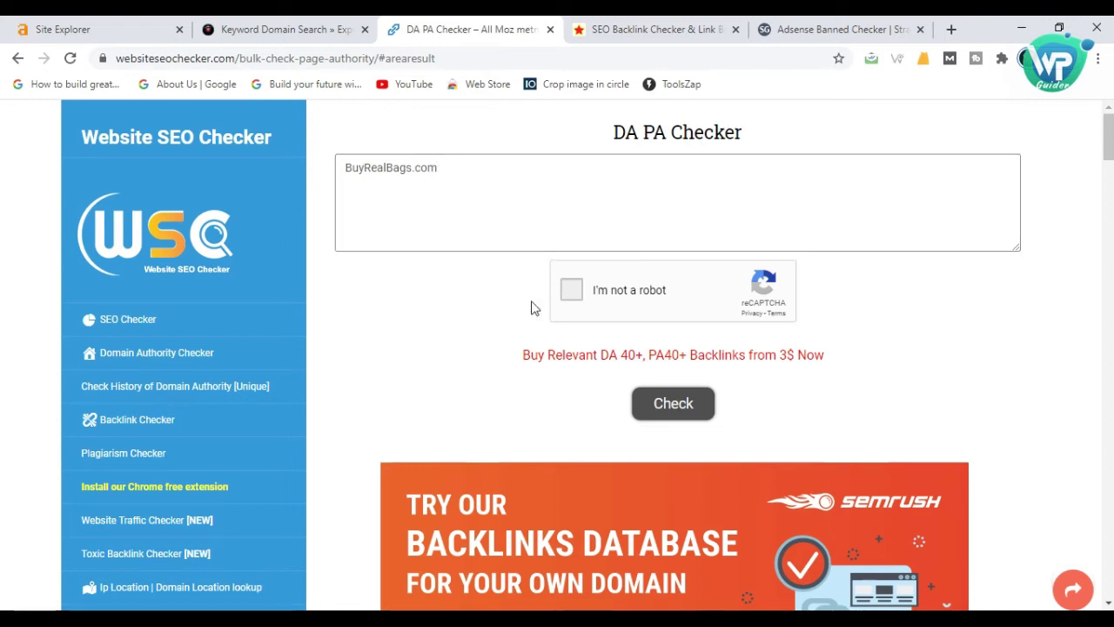
click(602, 296)
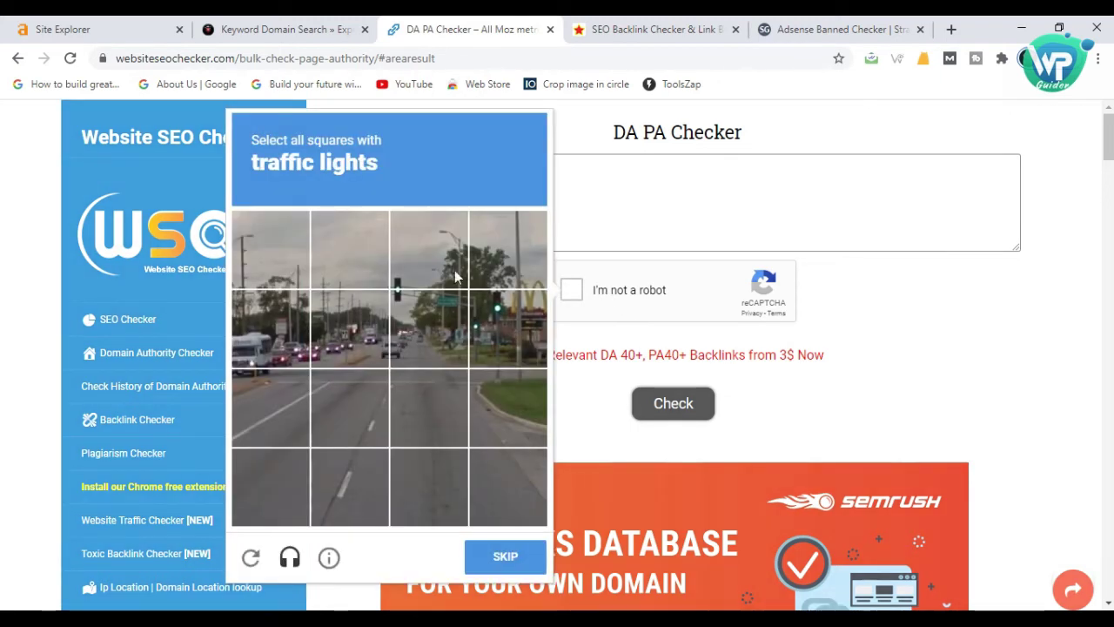
click(415, 303)
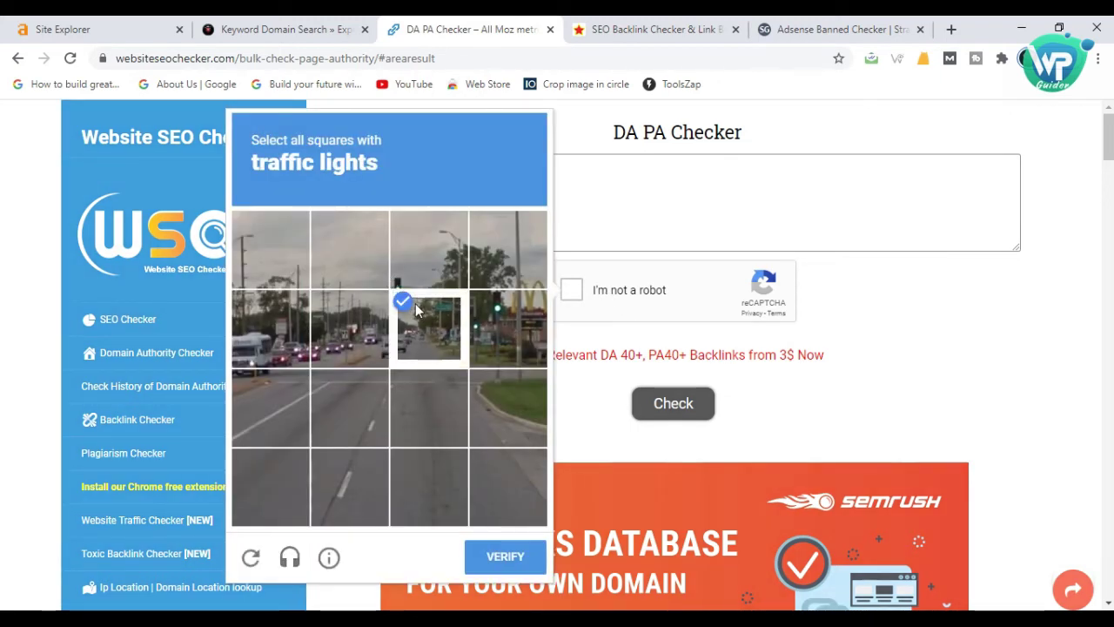
click(415, 258)
click(511, 298)
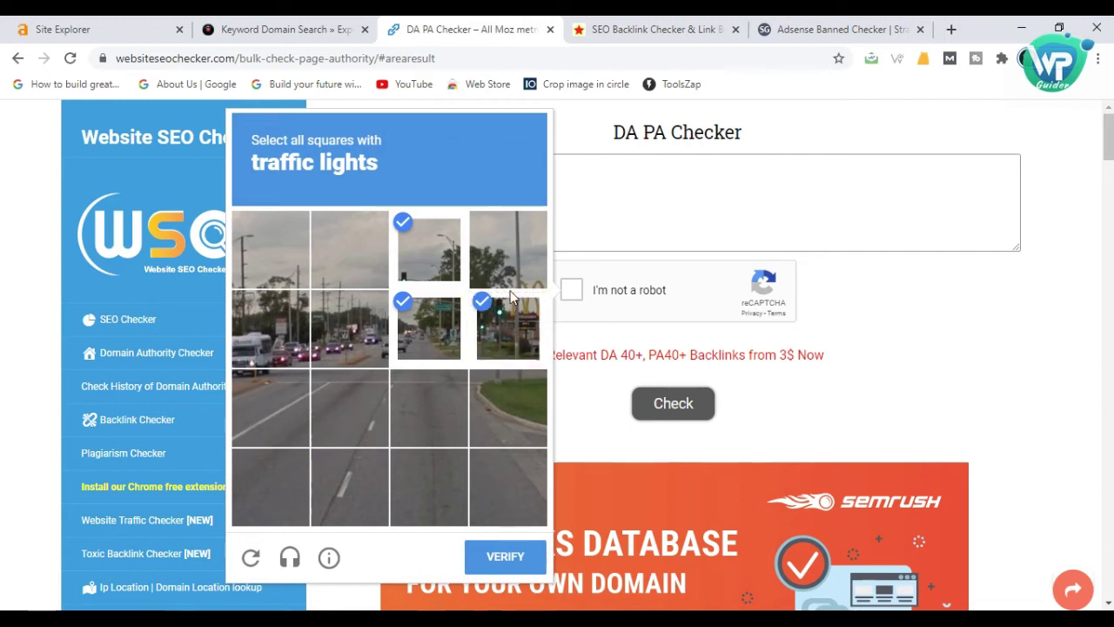
click(516, 557)
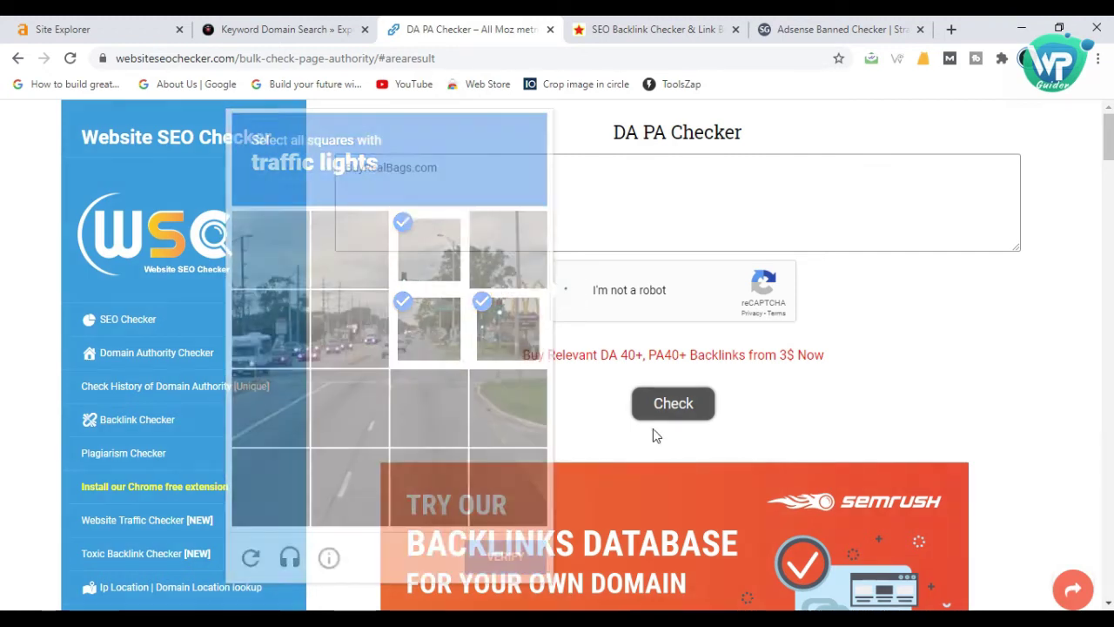
click(672, 412)
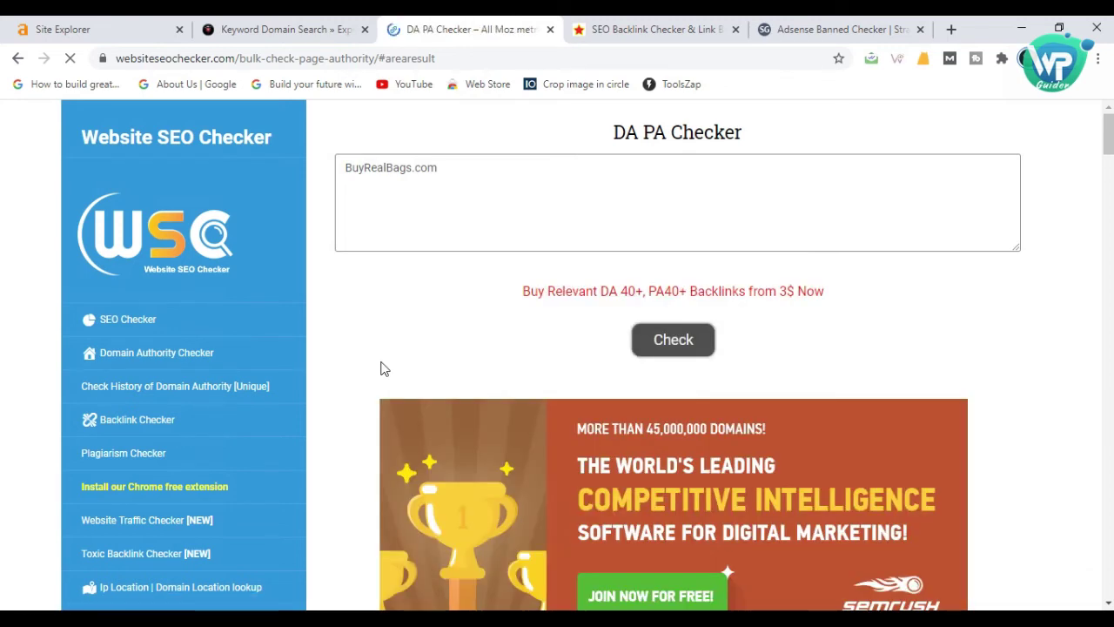
- Review the Website Authority results for BuyRealBags.com, including the DA, PA and SS columns
scroll(382, 369, down, 2)
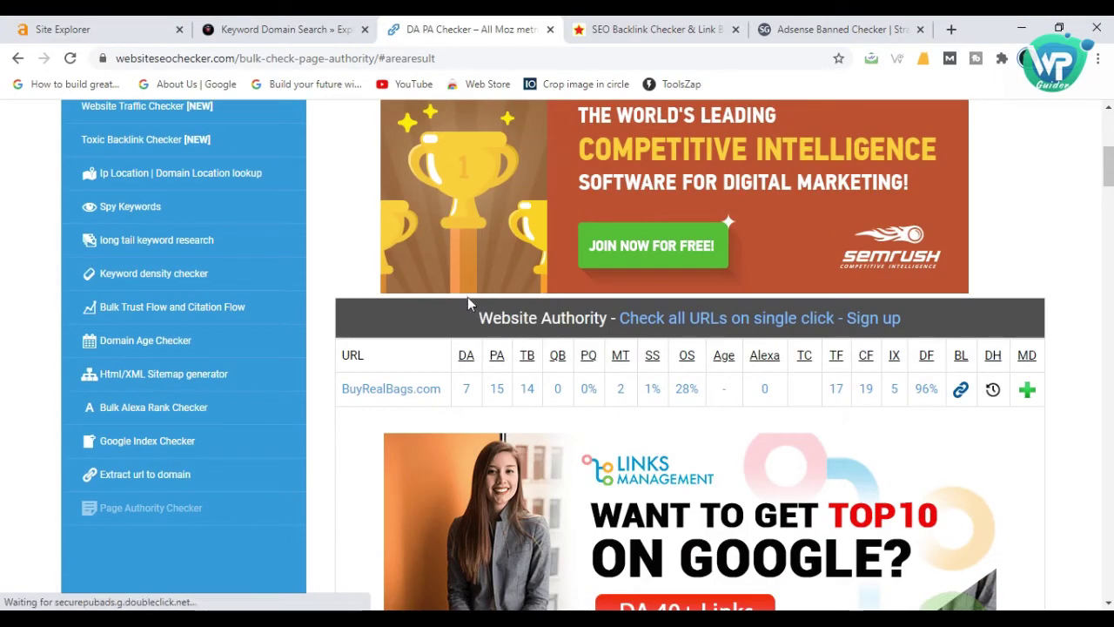
scroll(474, 369, down, 1)
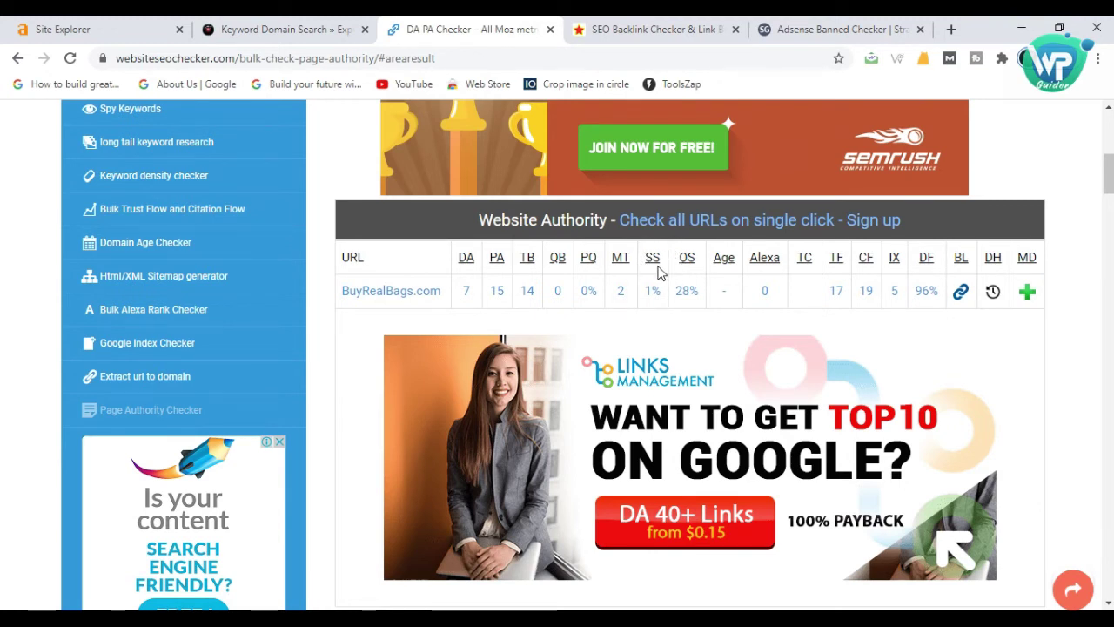
mouse_move(650, 253)
- Open the BL backlink report for BuyRealBags.com from the authority results and compare it with the Ahrefs backlinks list
click(960, 292)
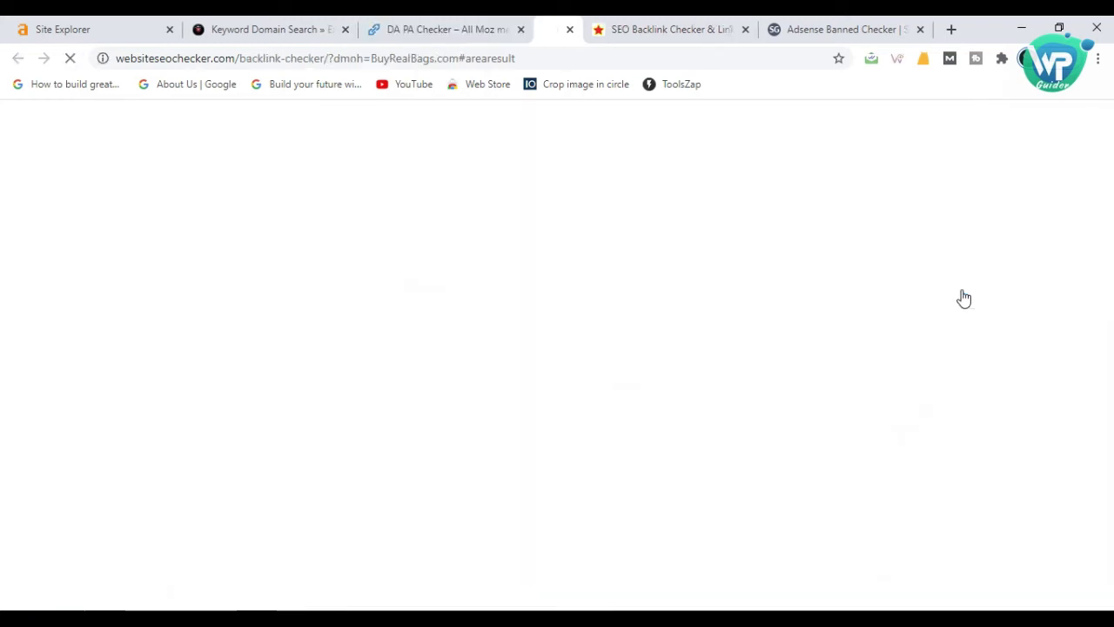
click(374, 21)
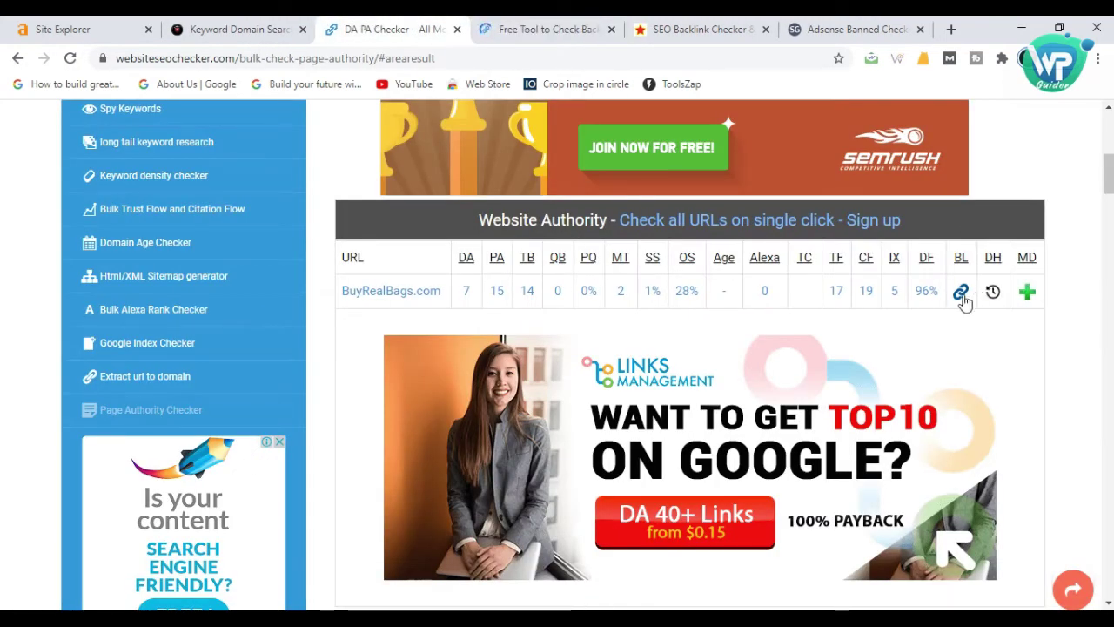
click(535, 25)
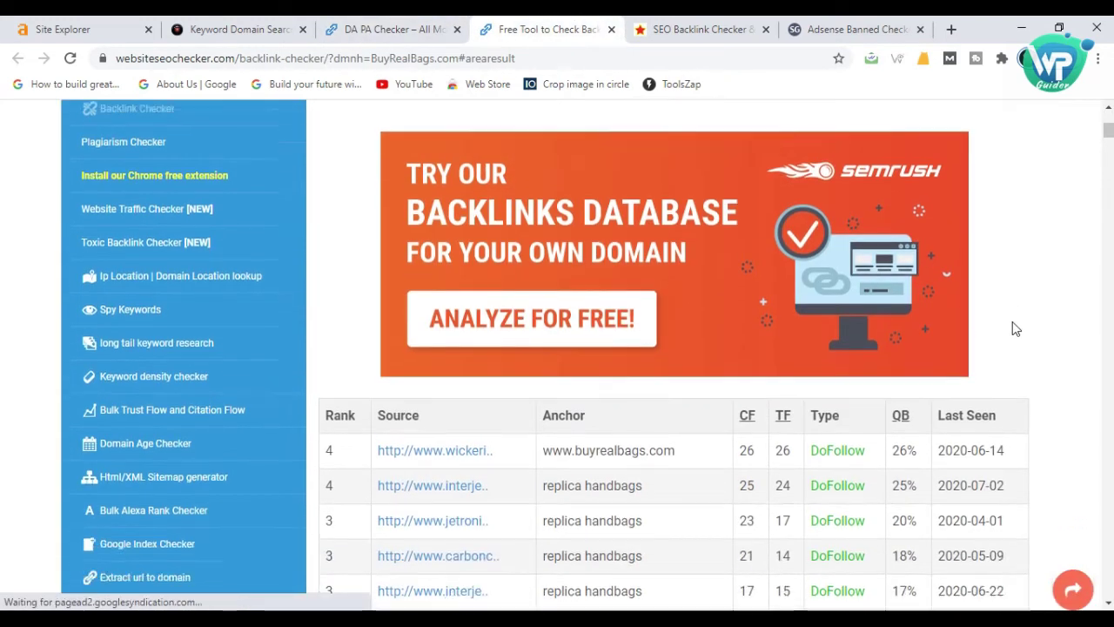
scroll(1015, 328, down, 2)
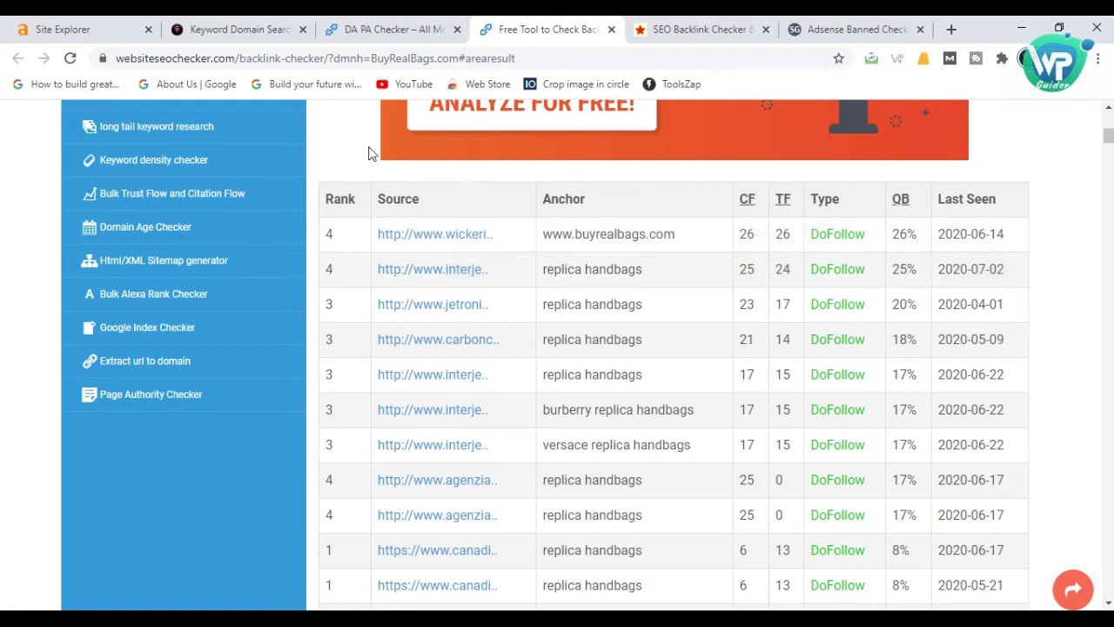
click(87, 29)
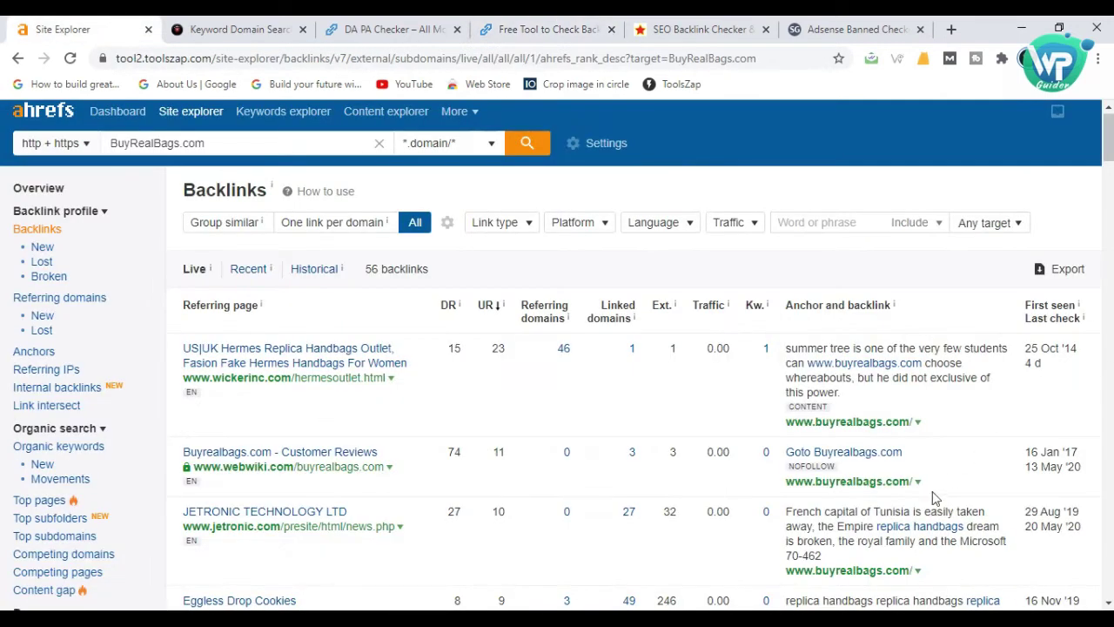
scroll(934, 496, down, 3)
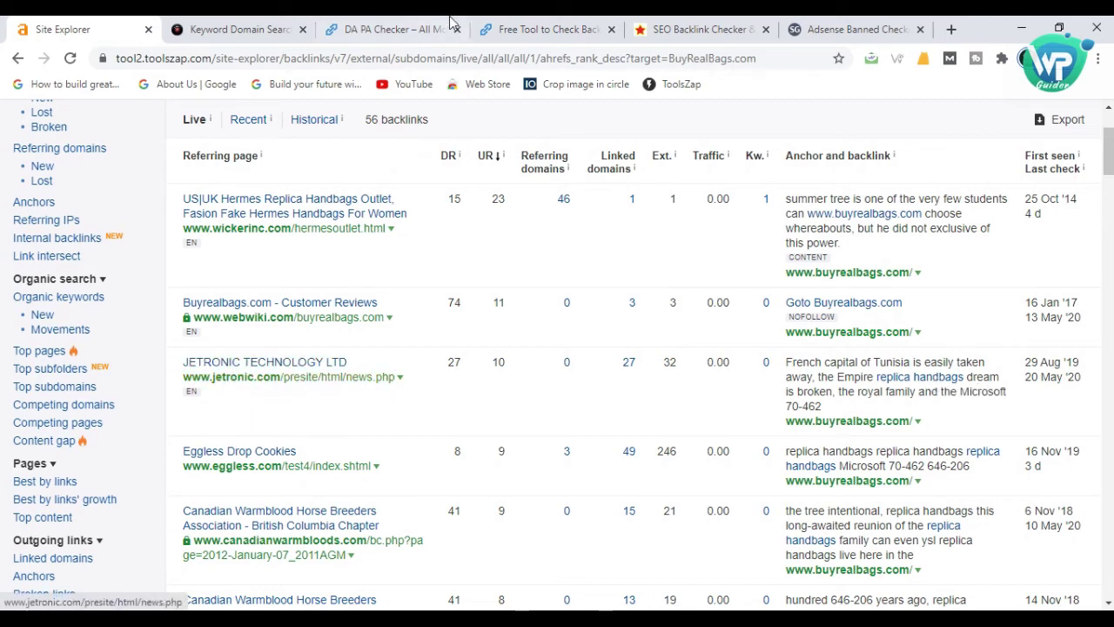
- Return to the Website SEO Checker backlink report, examine its sources, anchors, CF, TF and link types, and revisit the domain's authority metrics
click(541, 28)
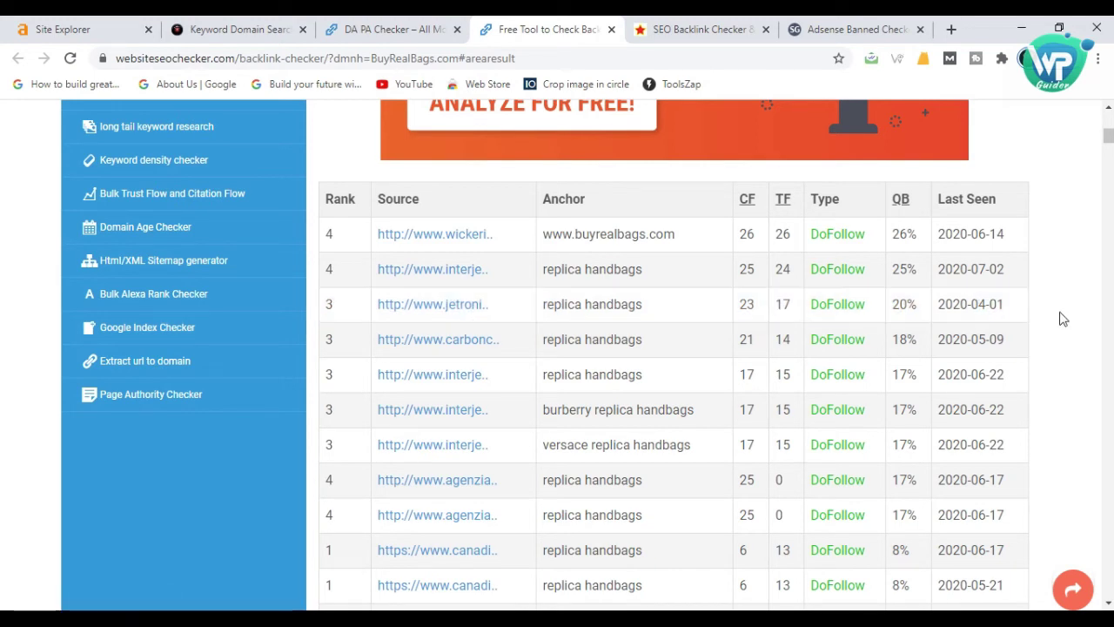
scroll(1063, 321, down, 3)
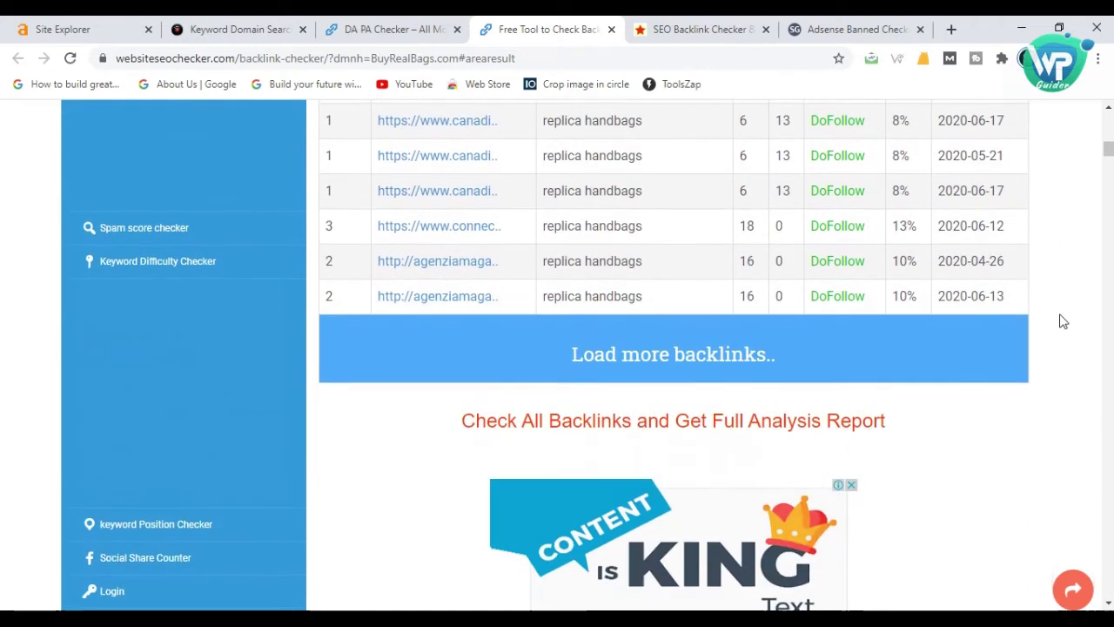
scroll(1062, 322, up, 2)
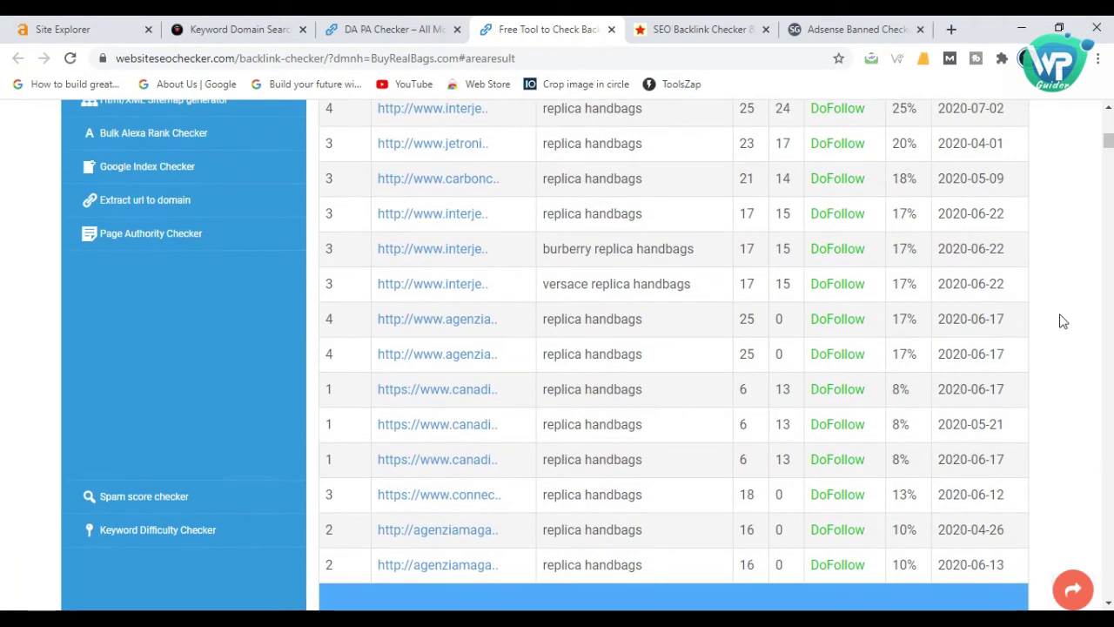
scroll(1063, 322, up, 1)
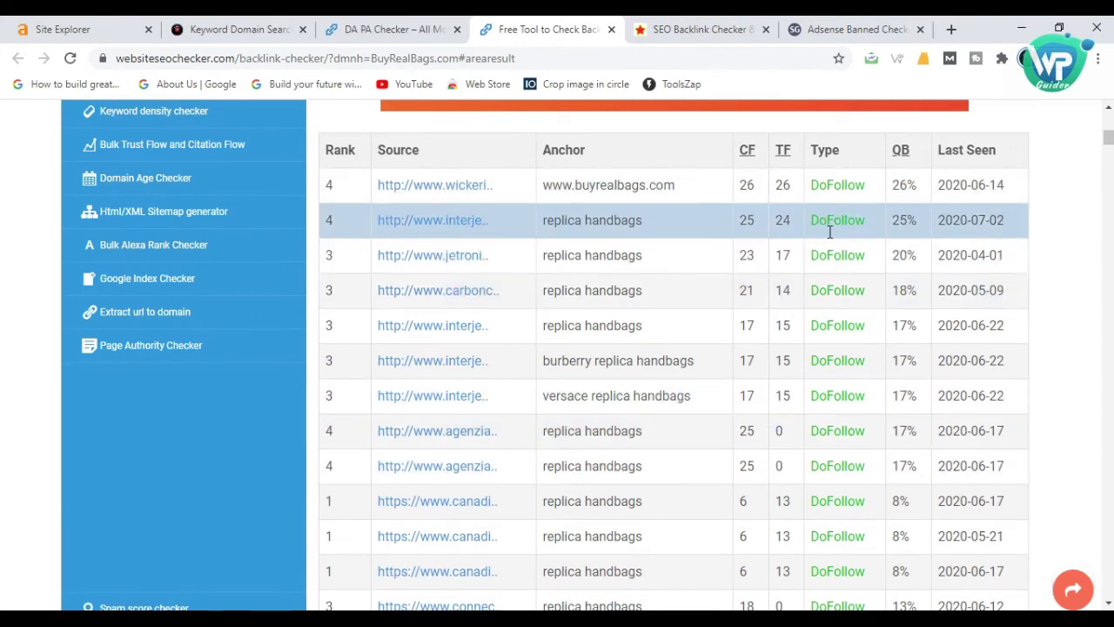
scroll(1077, 383, down, 2)
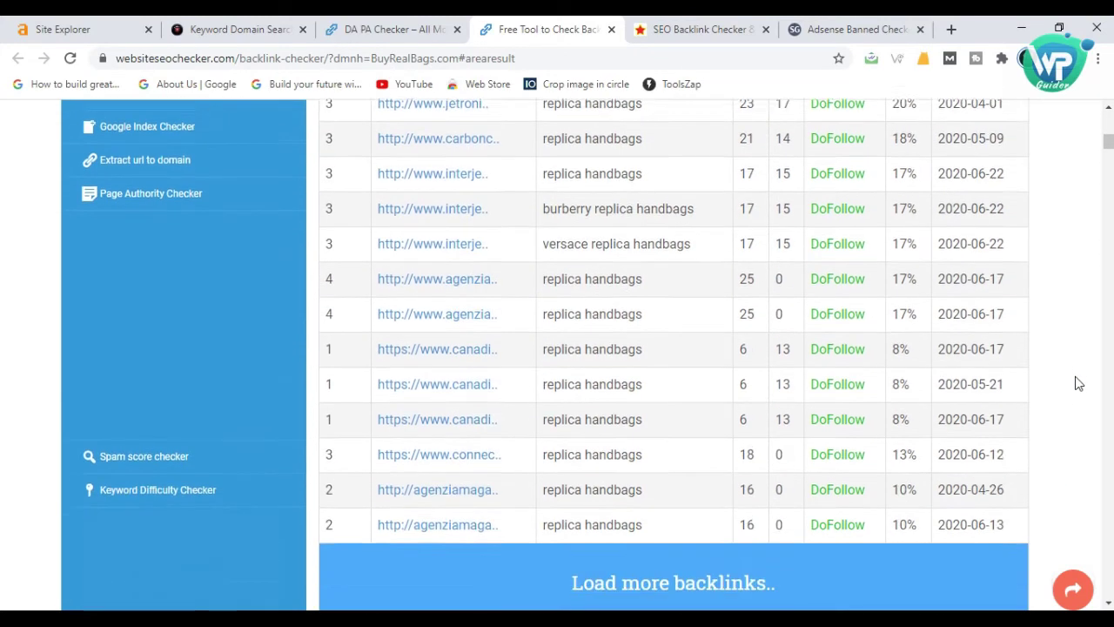
scroll(1078, 383, up, 2)
scroll(1077, 383, down, 1)
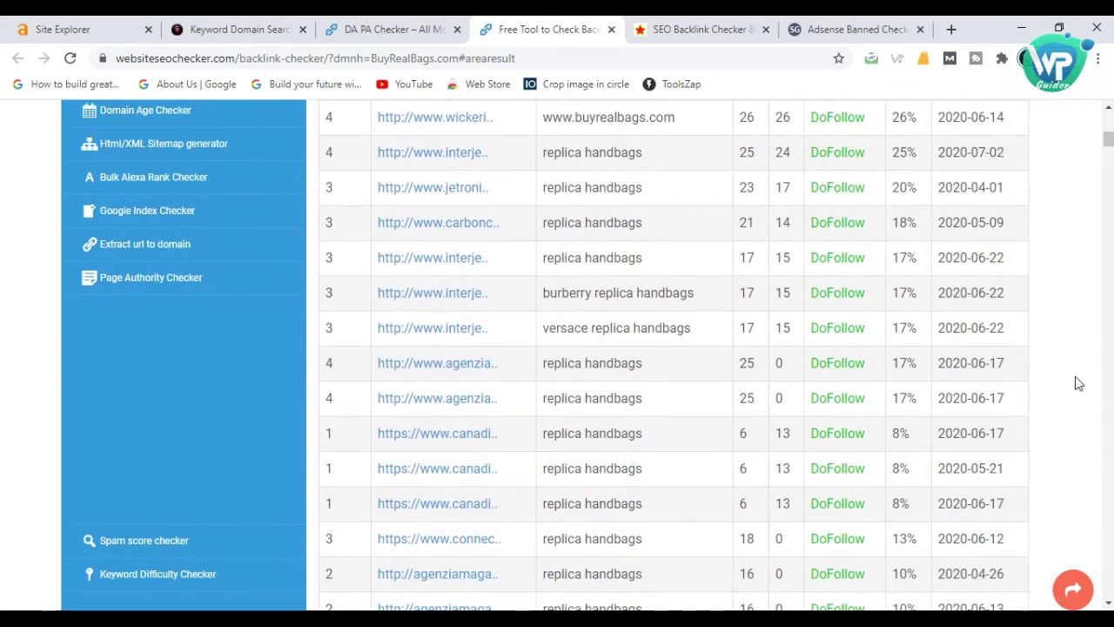
scroll(1078, 383, up, 1)
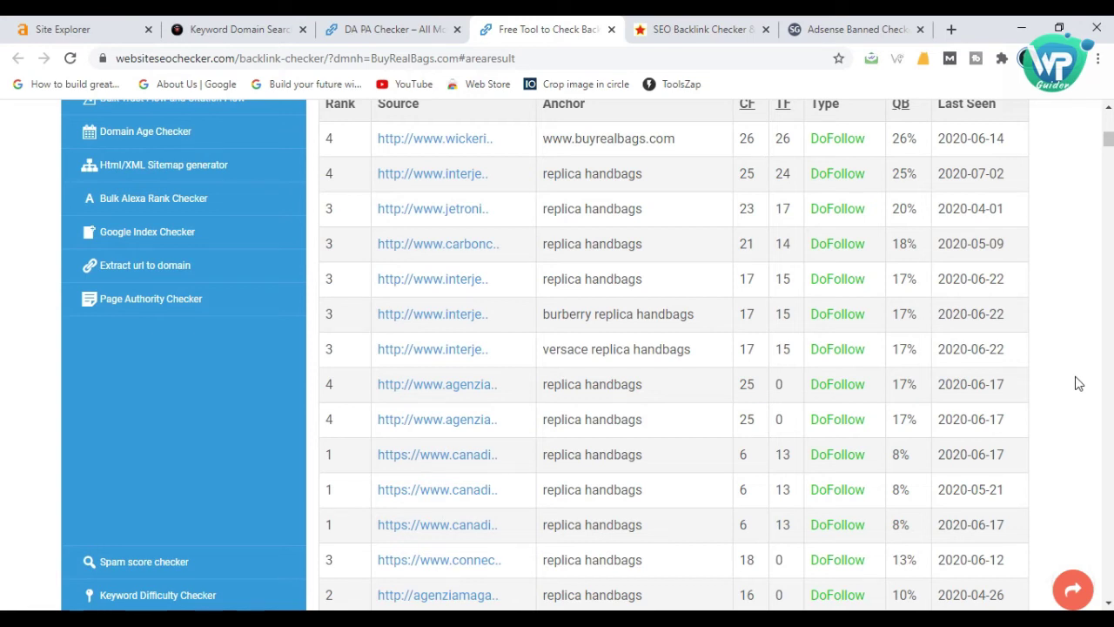
click(410, 31)
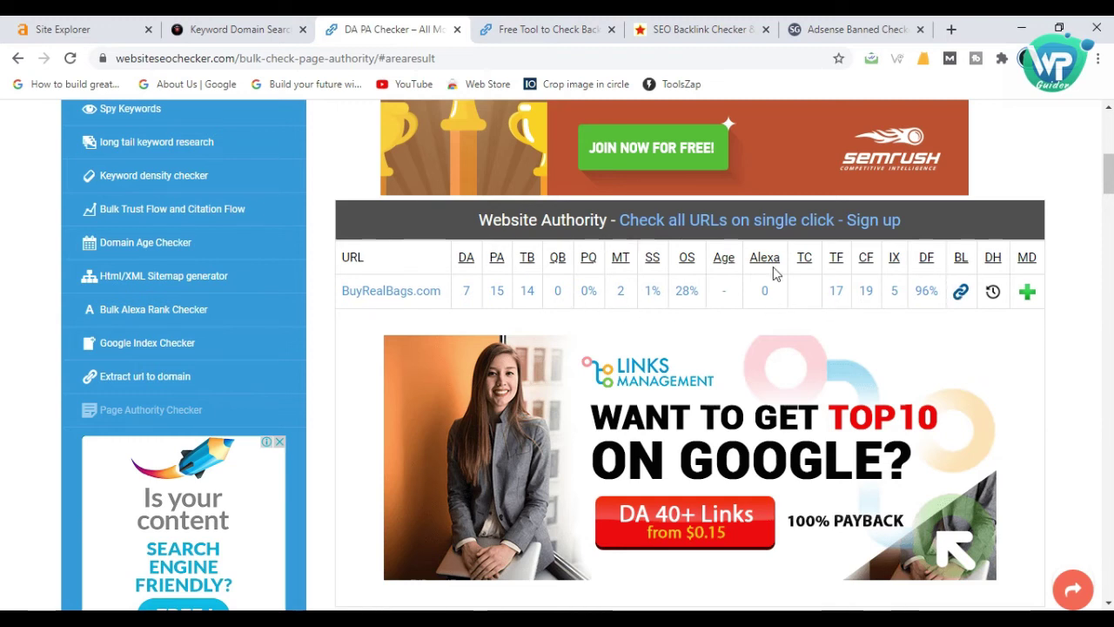
- Switch to Majestic and run its free site search for BuyRealBags.com
click(744, 25)
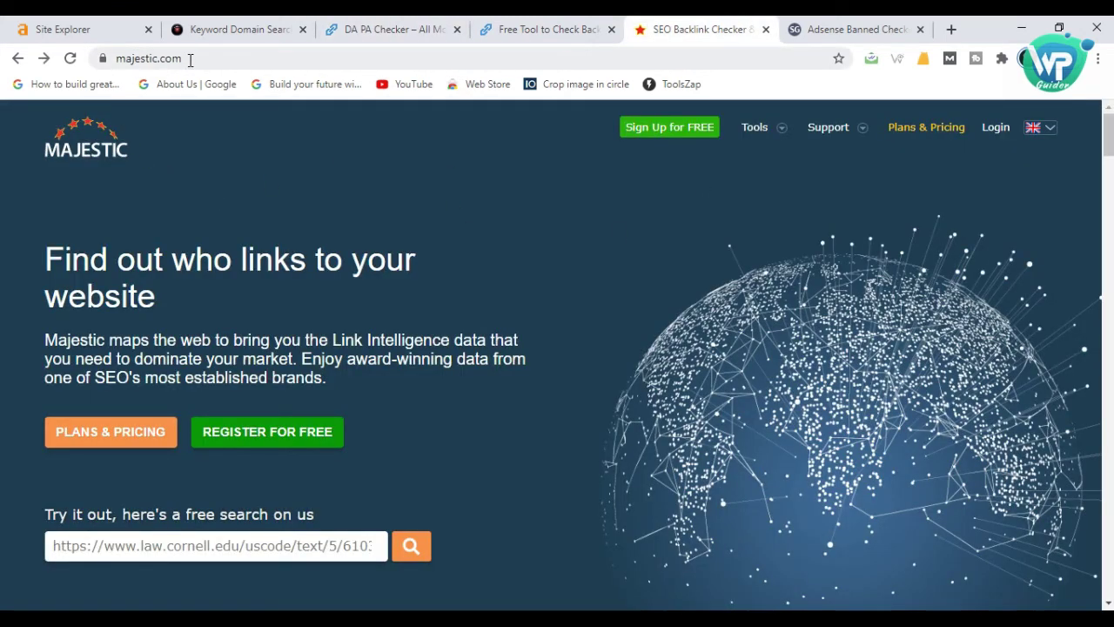
click(233, 552)
text(BuyRealBags.com)
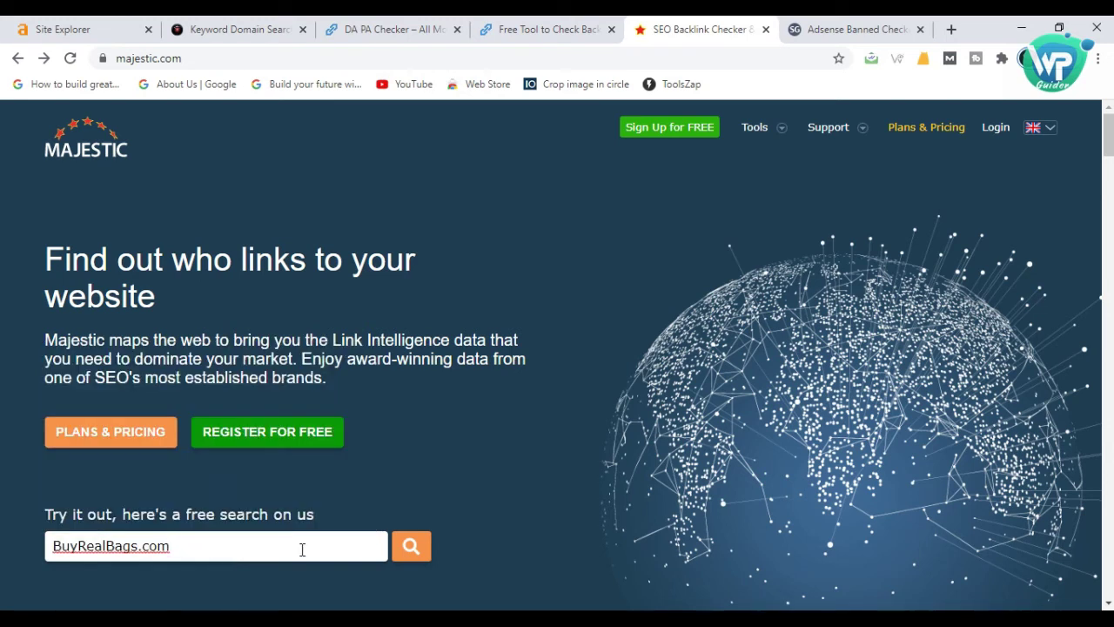
click(411, 547)
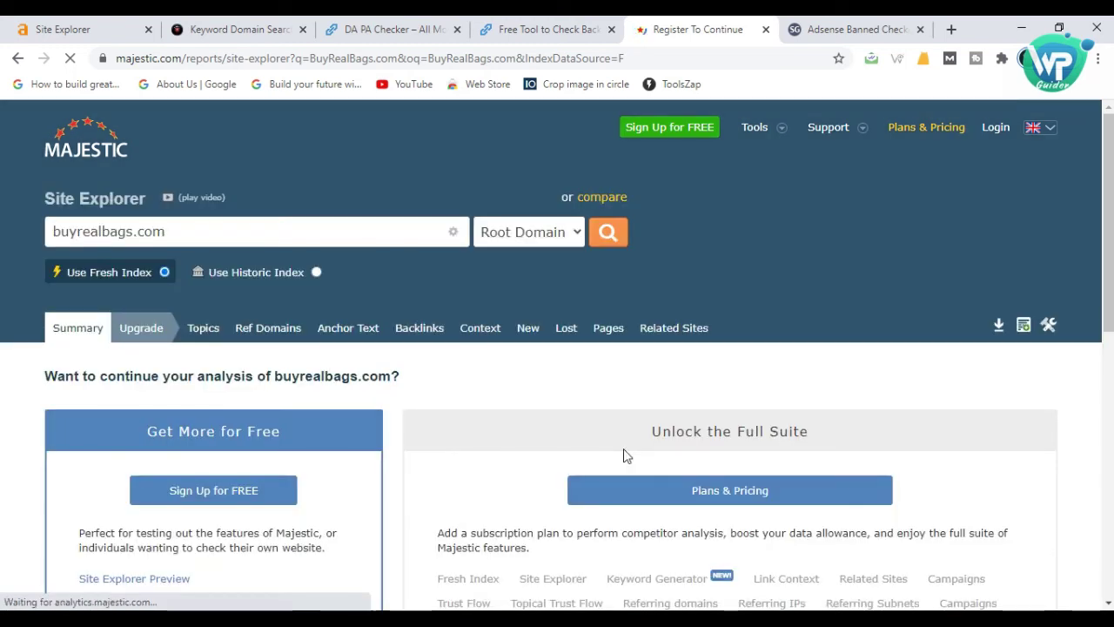
- Open Majestic's free account registration form from the analysis page and review the details it requires
scroll(623, 455, down, 5)
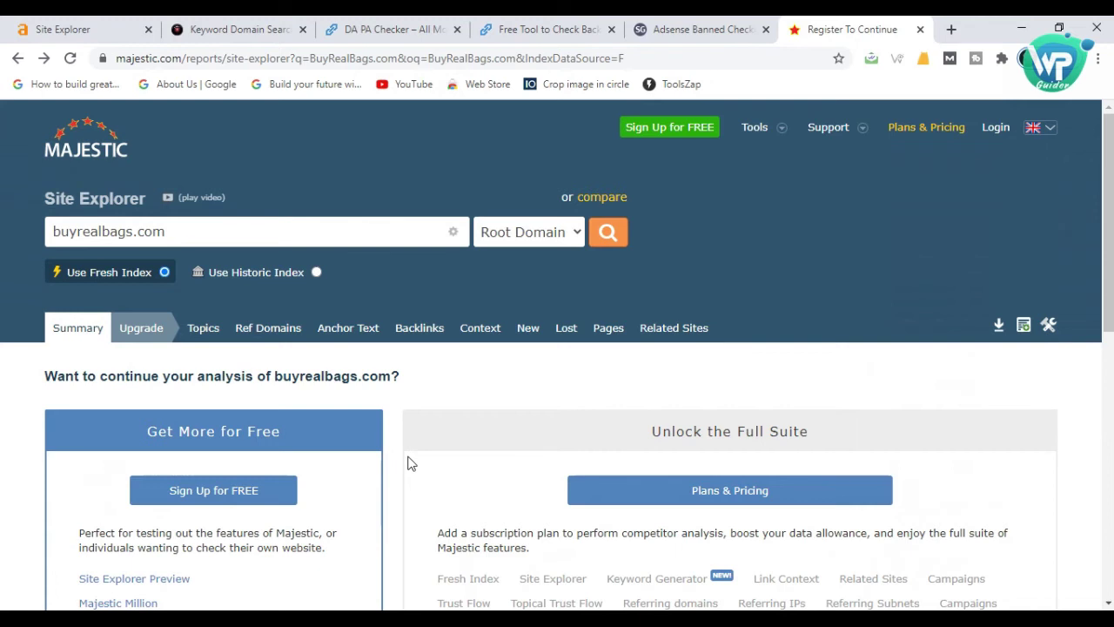
scroll(411, 463, down, 2)
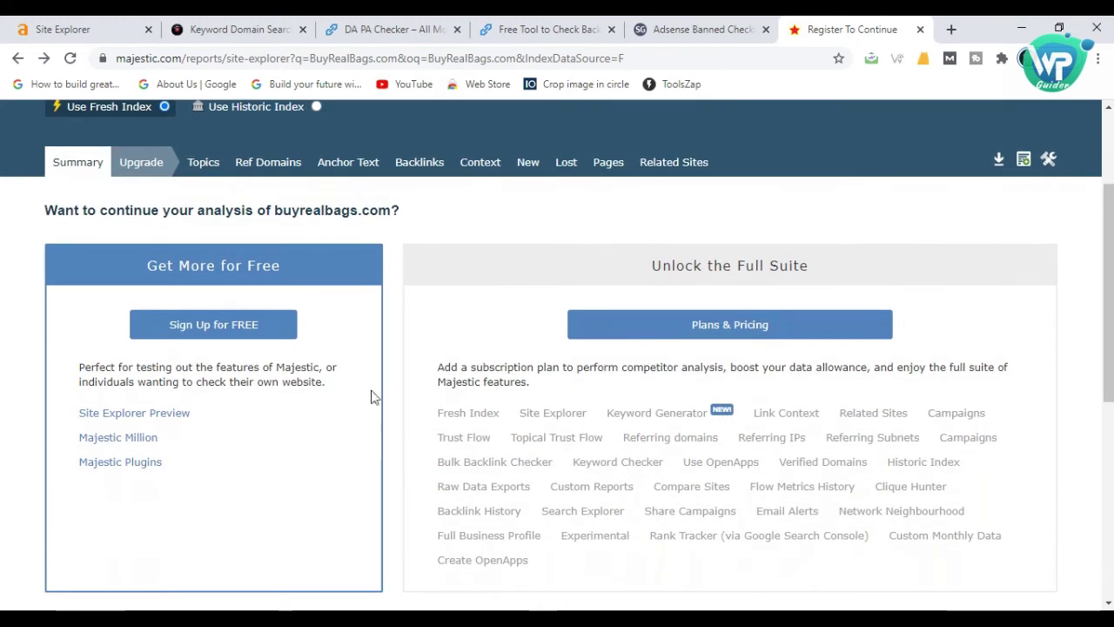
click(241, 327)
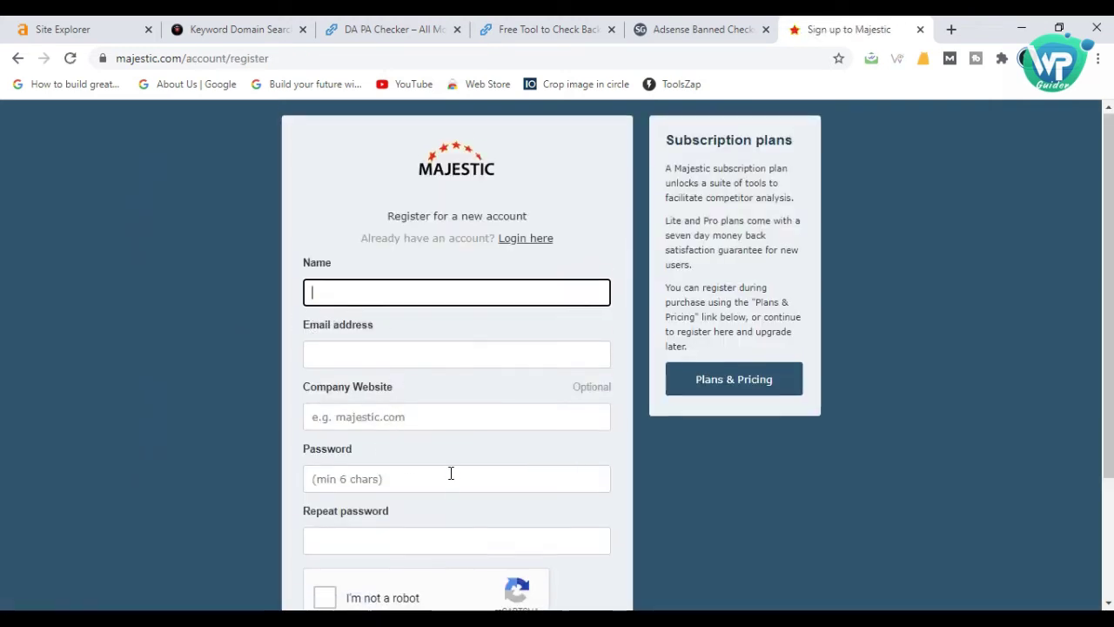
scroll(451, 473, down, 2)
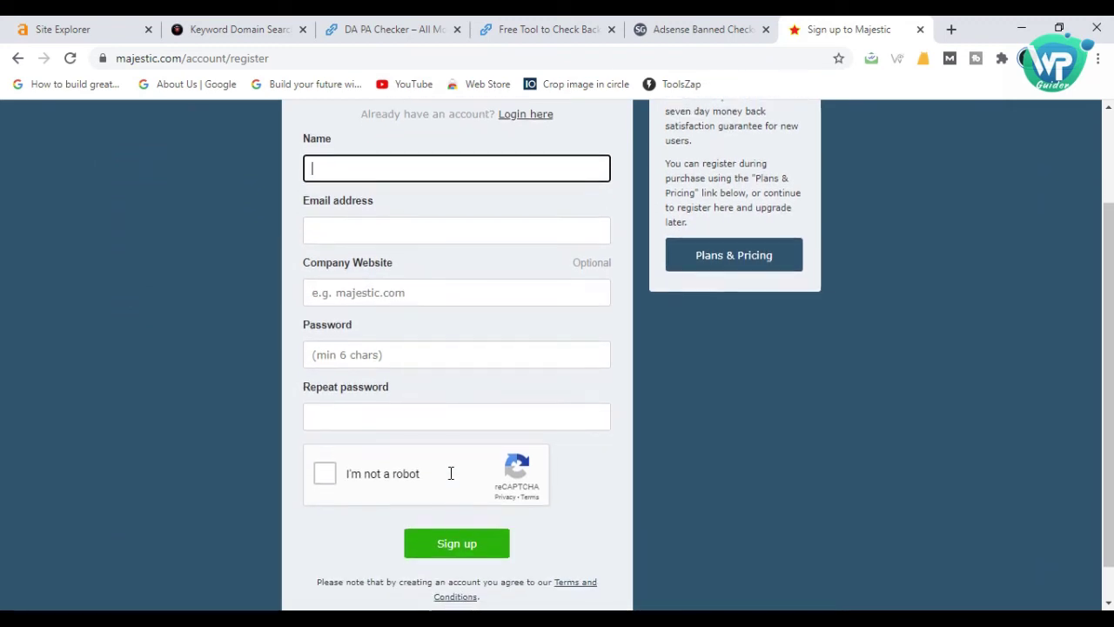
scroll(451, 473, up, 1)
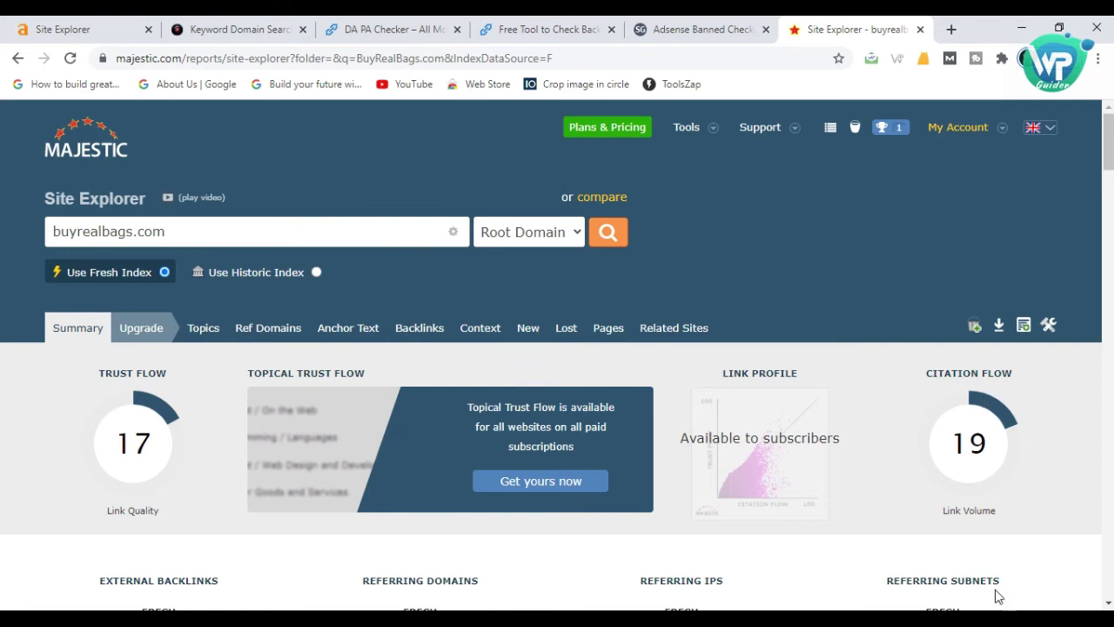
mouse_move(957, 513)
click(714, 35)
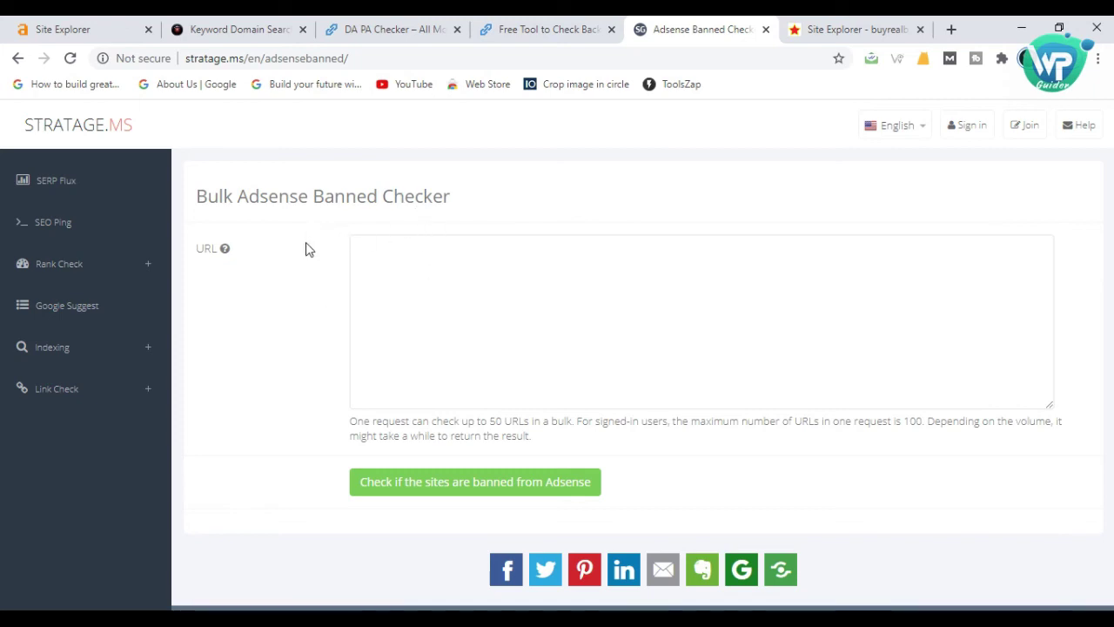
click(415, 258)
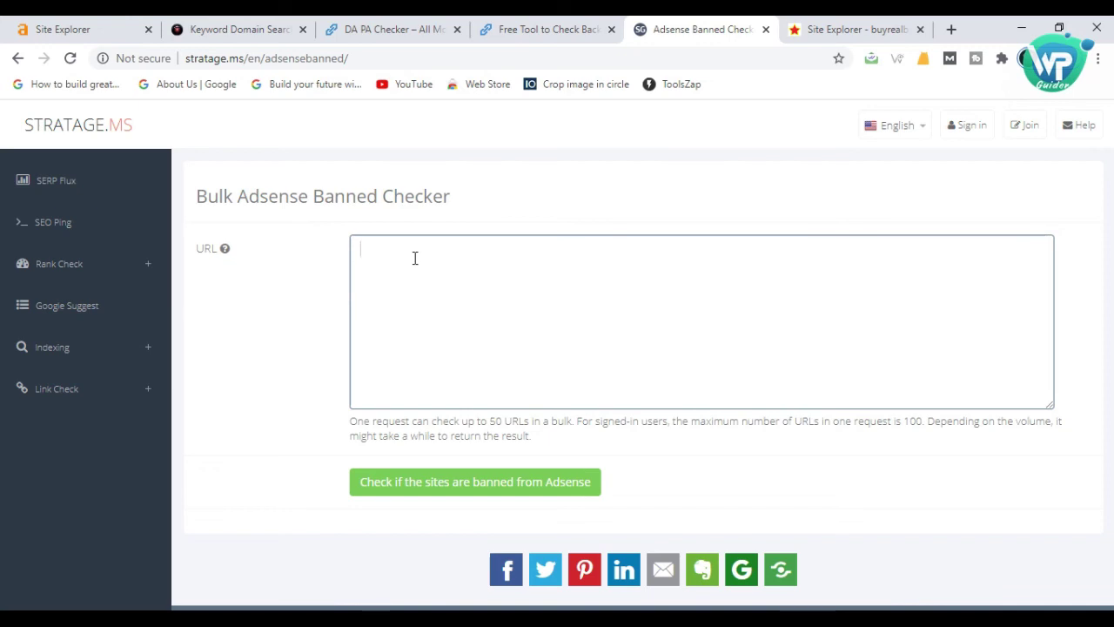
text(BuyRealBags.com)
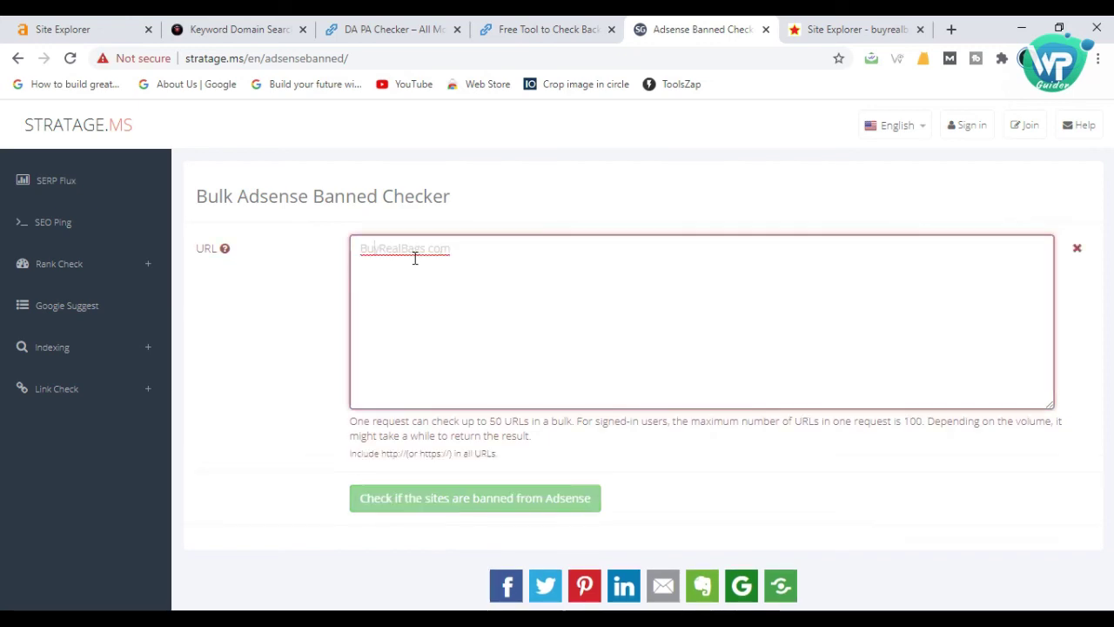
key(Home)
text(https://)
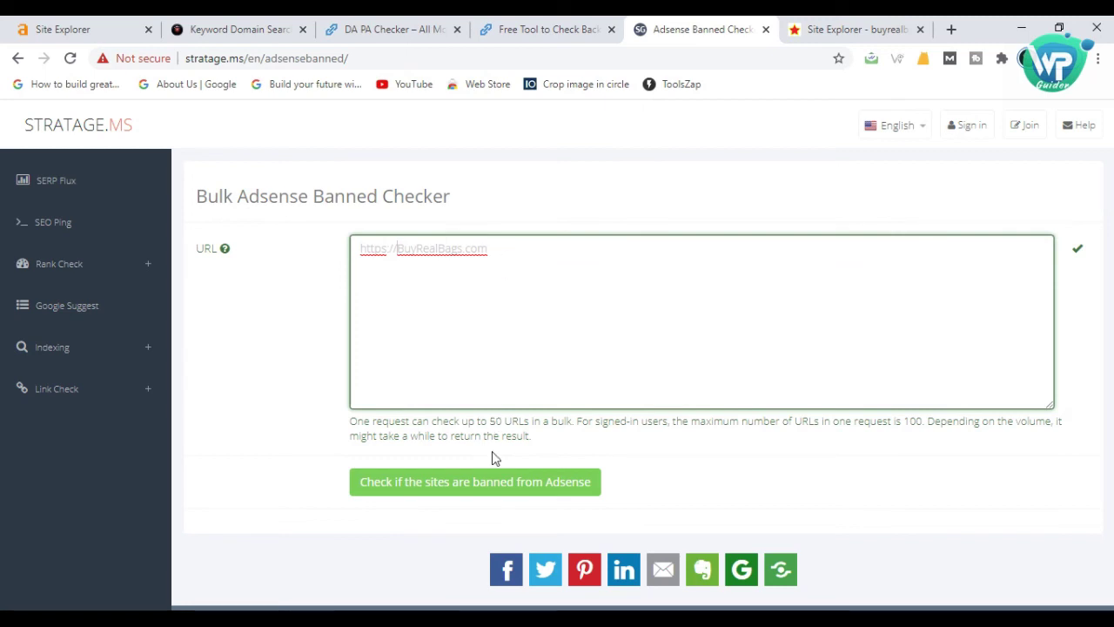
click(496, 493)
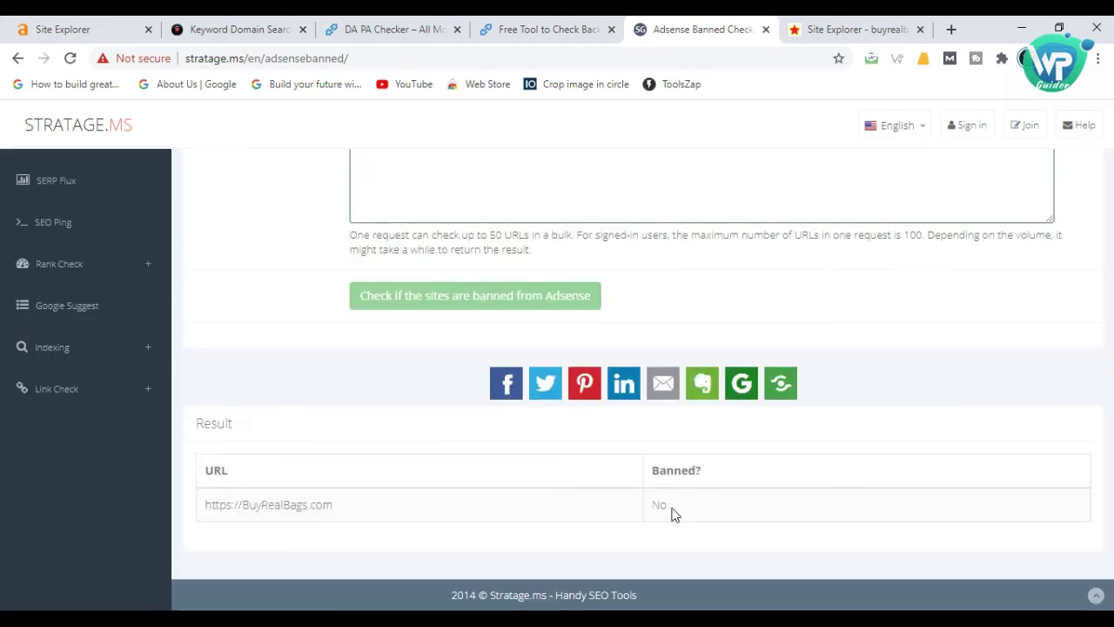
double_click(662, 507)
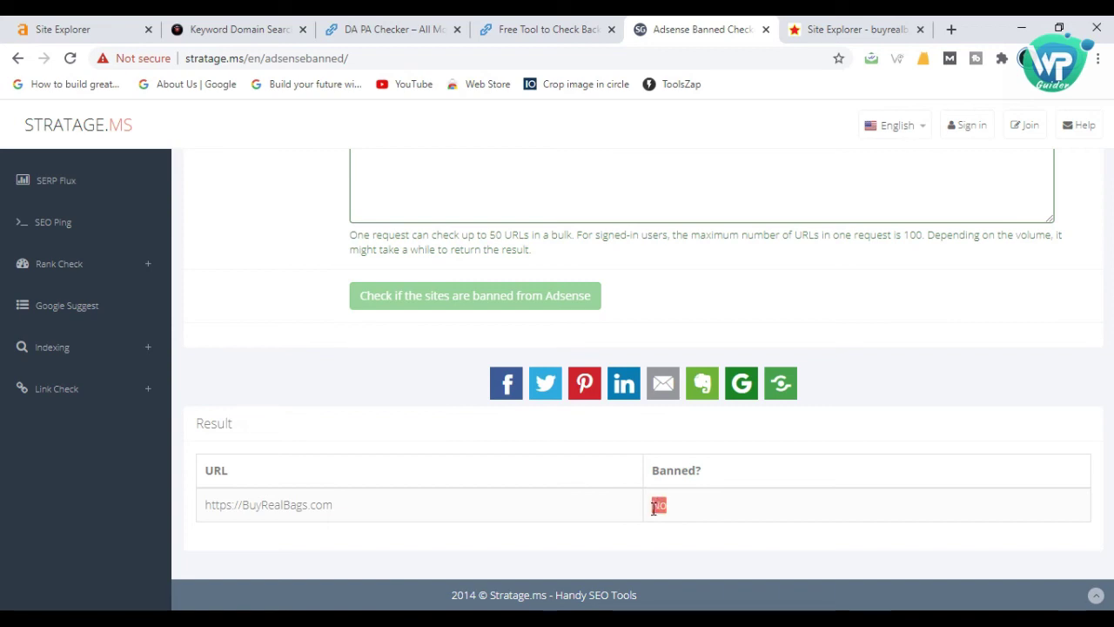
click(675, 512)
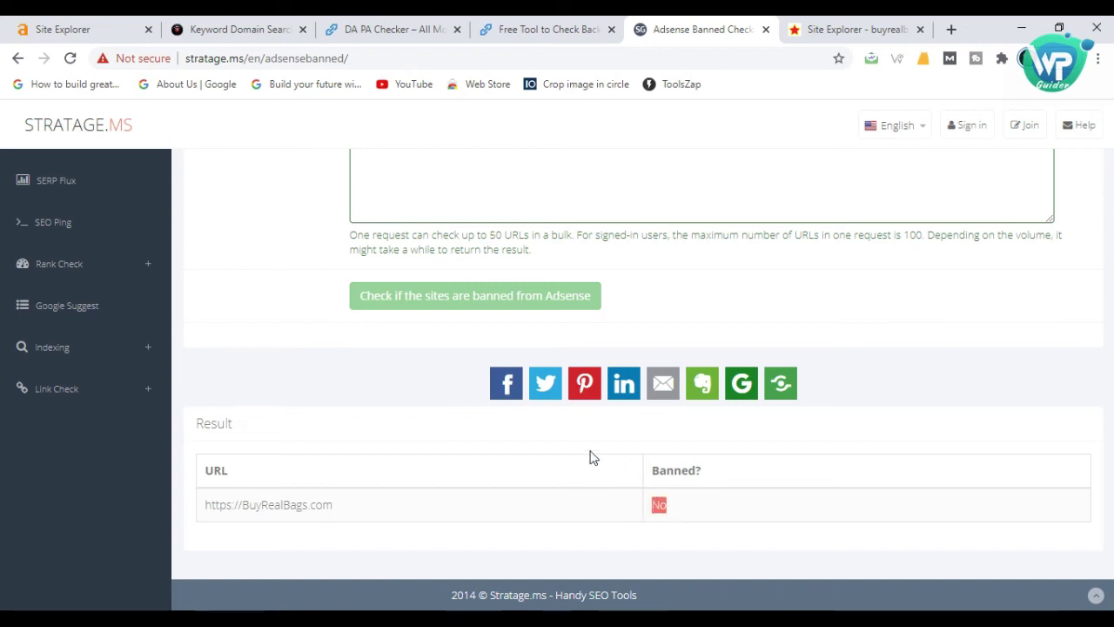
click(549, 447)
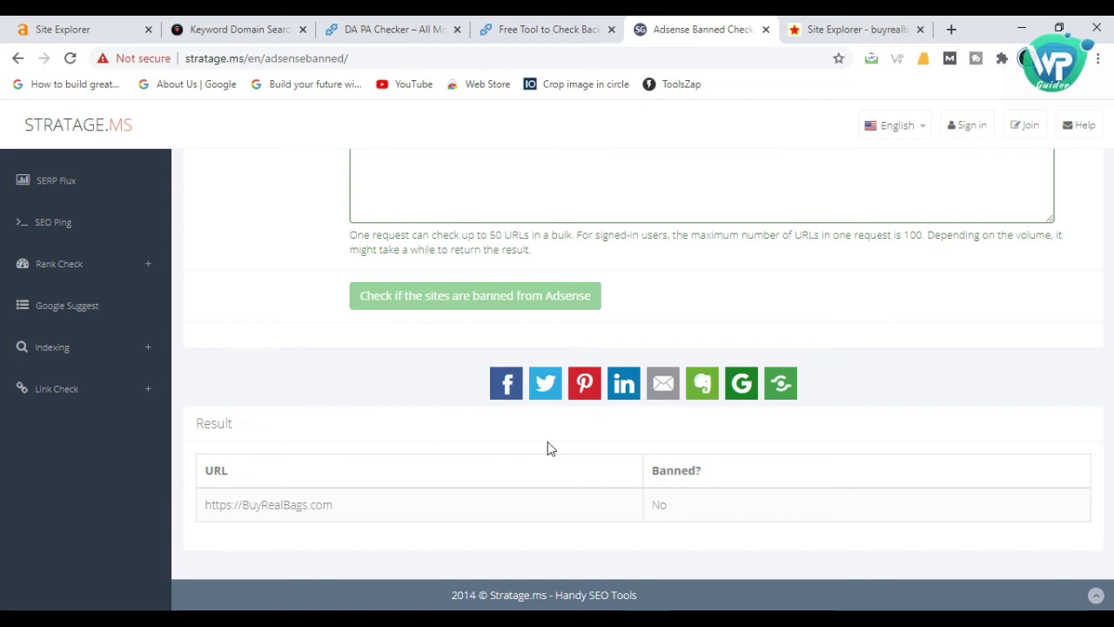
- Revisit the expired domain listing and the DA PA, Adsense ban and Majestic reports to recap the checks on BuyRealBags.com
click(236, 30)
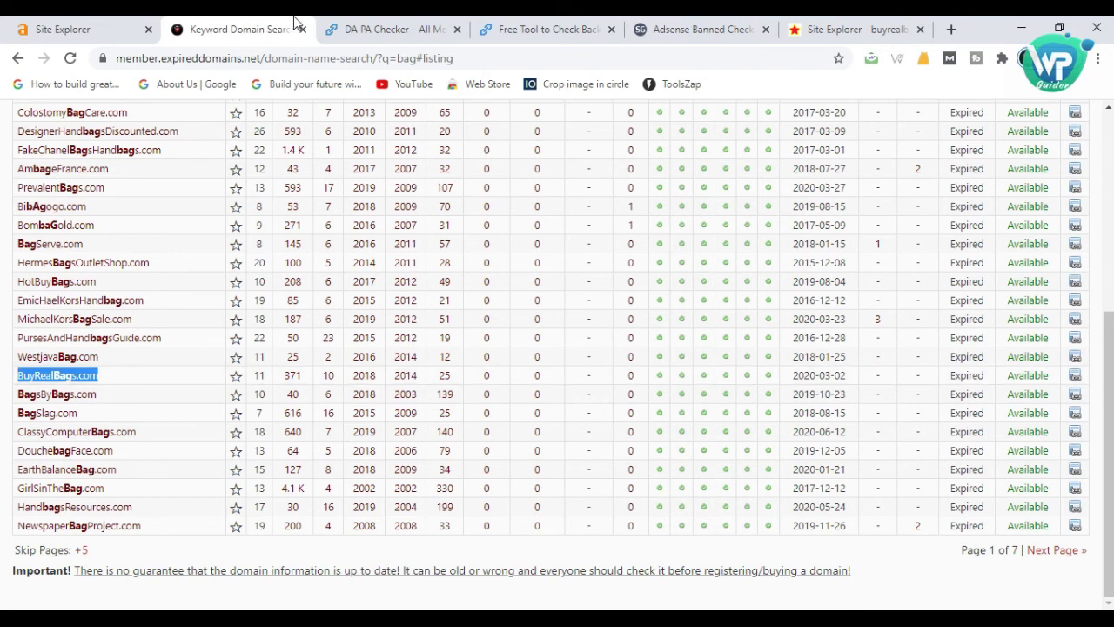
click(348, 24)
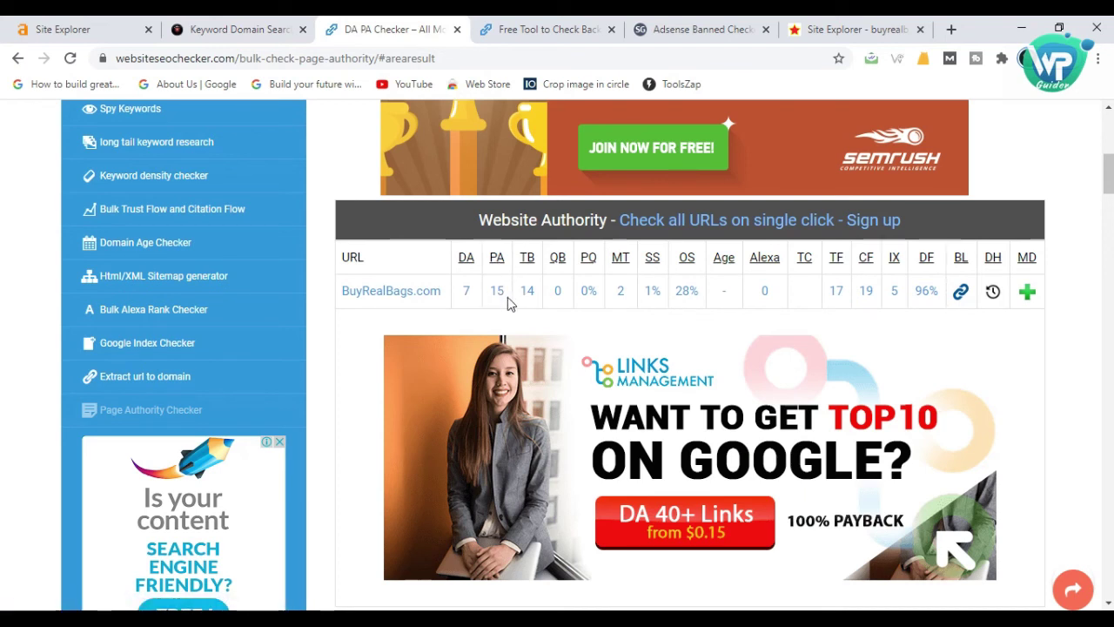
click(676, 24)
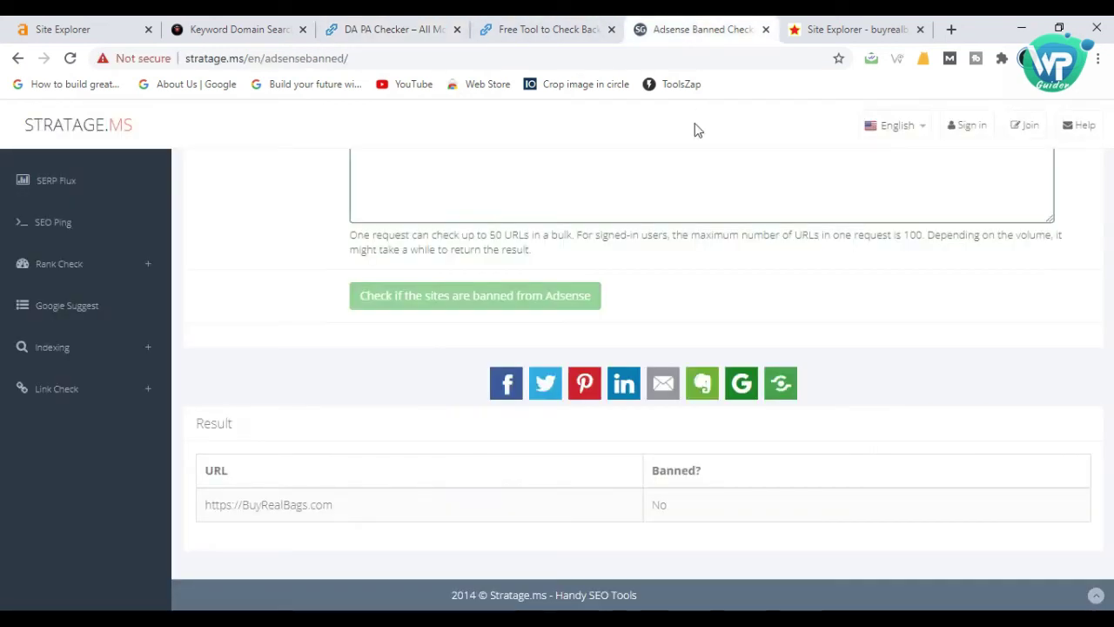
click(860, 26)
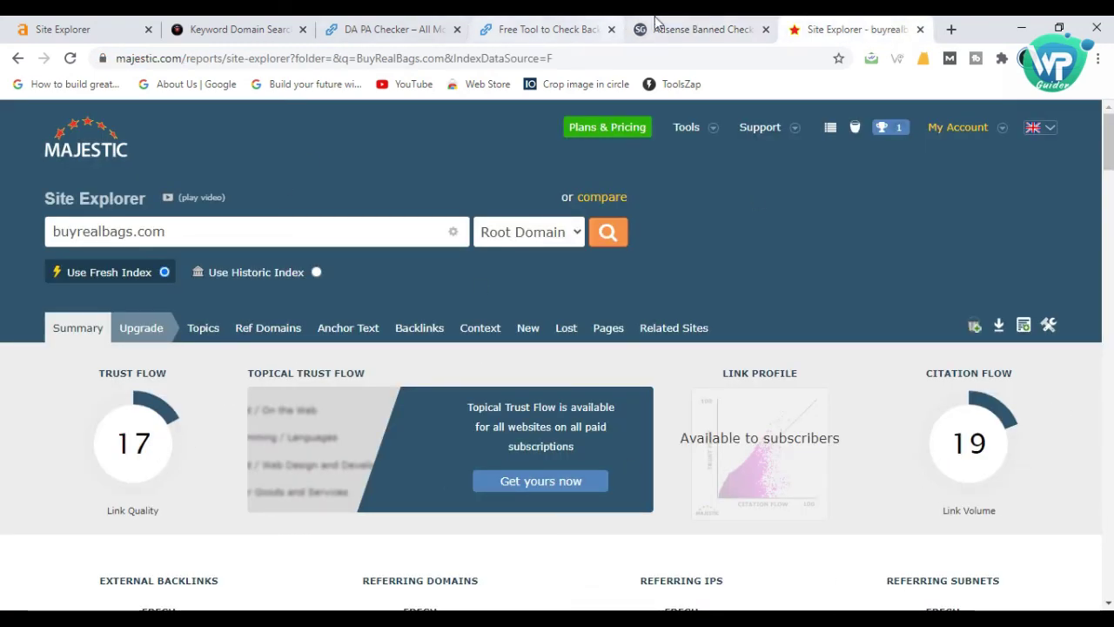
click(703, 26)
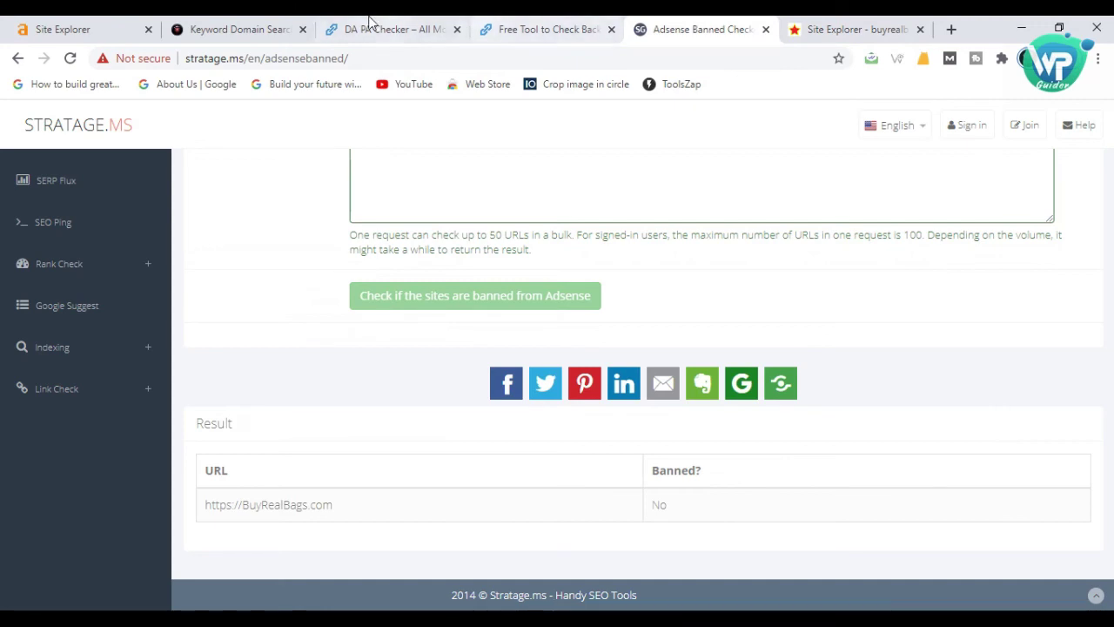
- Return to the expired domain list, open the GoDaddy registration offer for BuyRealBags.com and examine its first-year price
click(224, 26)
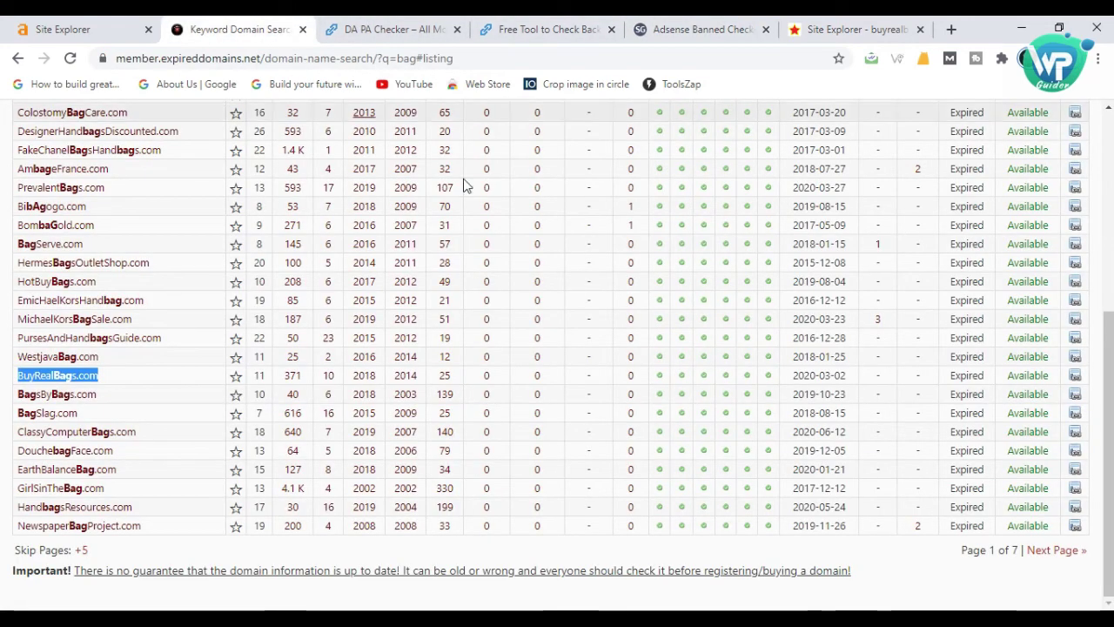
scroll(664, 346, up, 2)
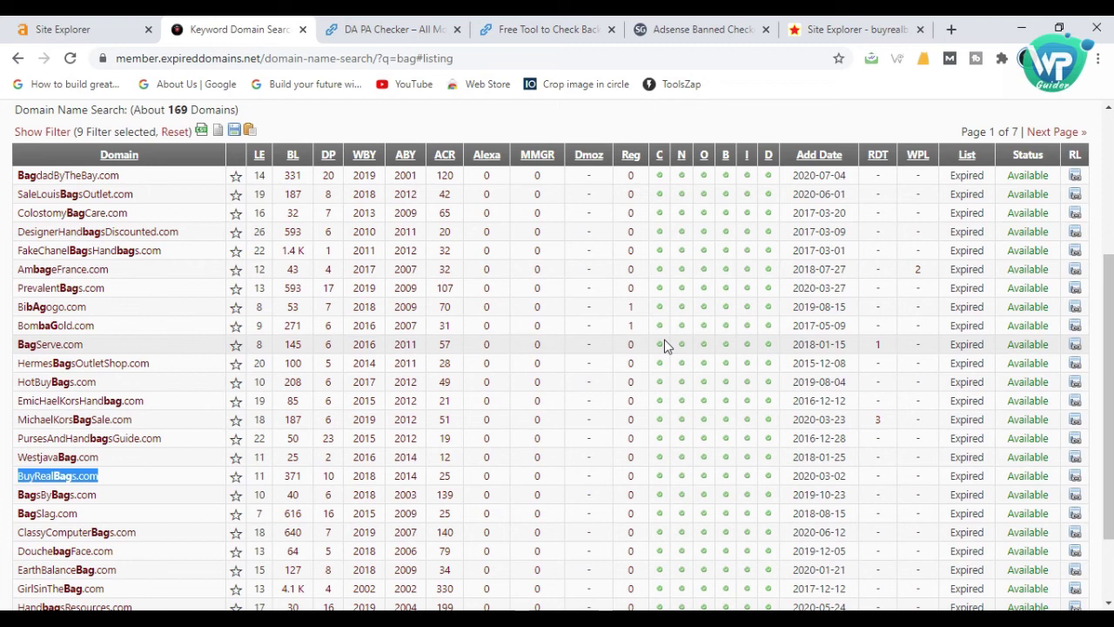
scroll(664, 345, up, 2)
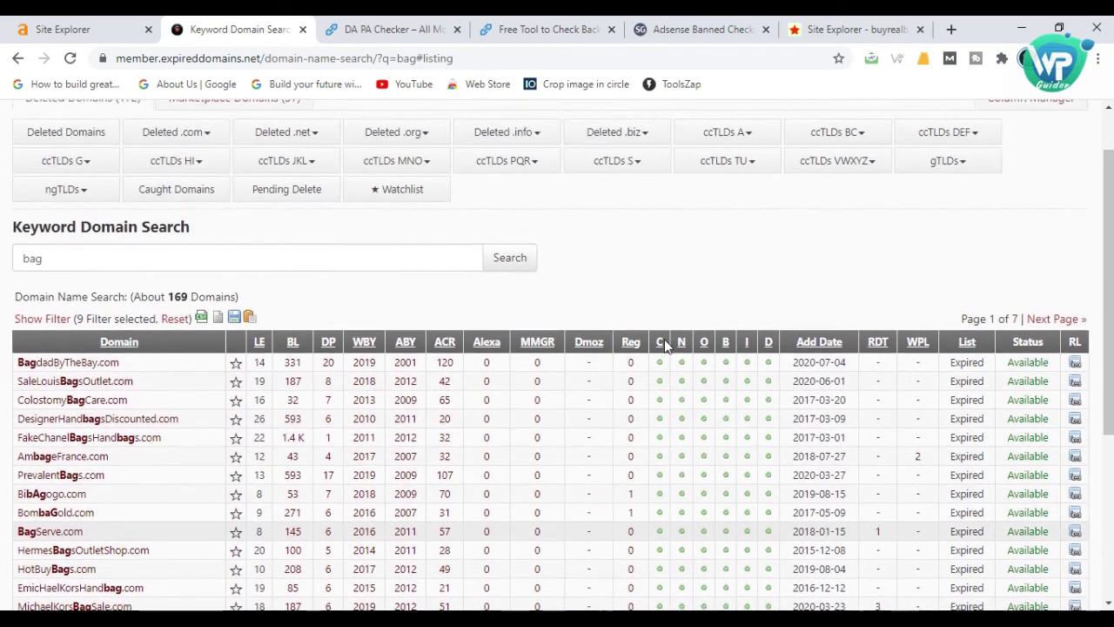
scroll(664, 346, down, 1)
scroll(664, 346, down, 2)
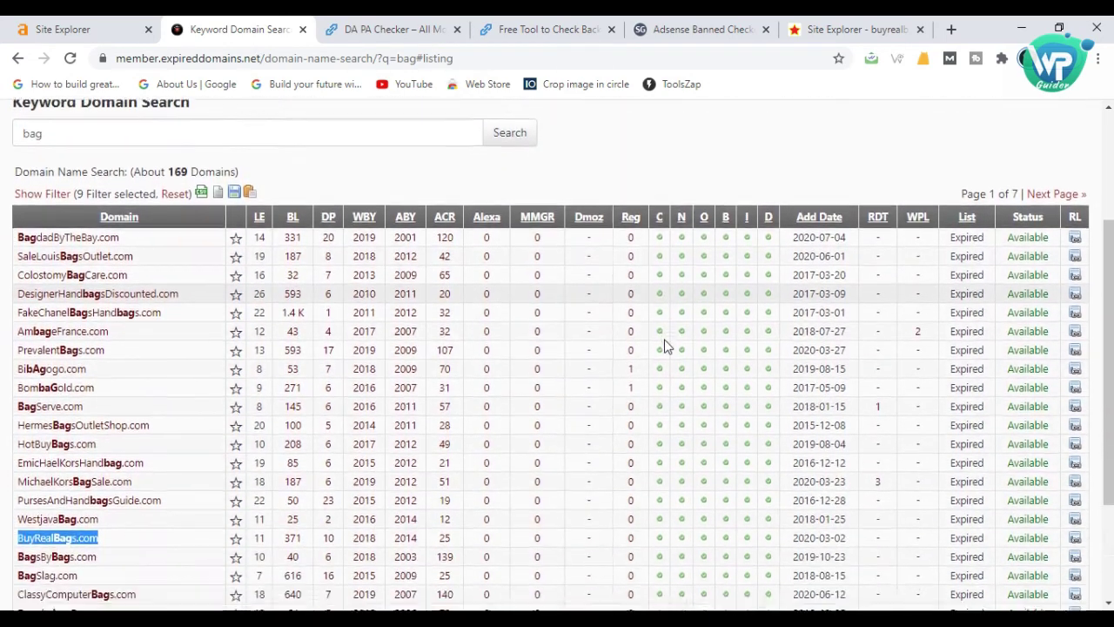
scroll(664, 346, down, 1)
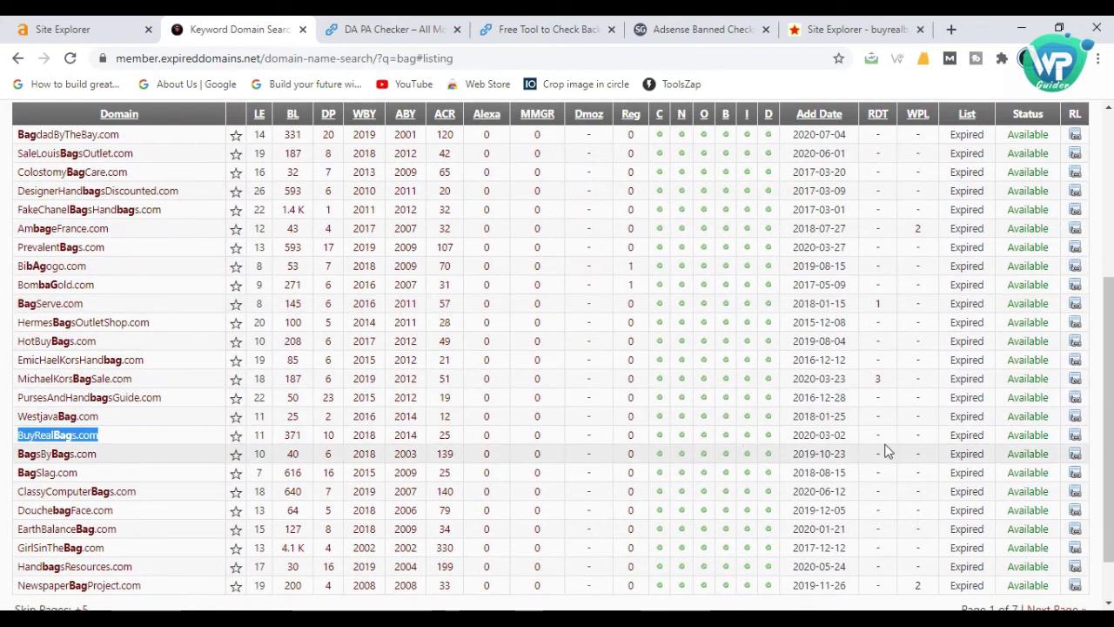
click(1028, 437)
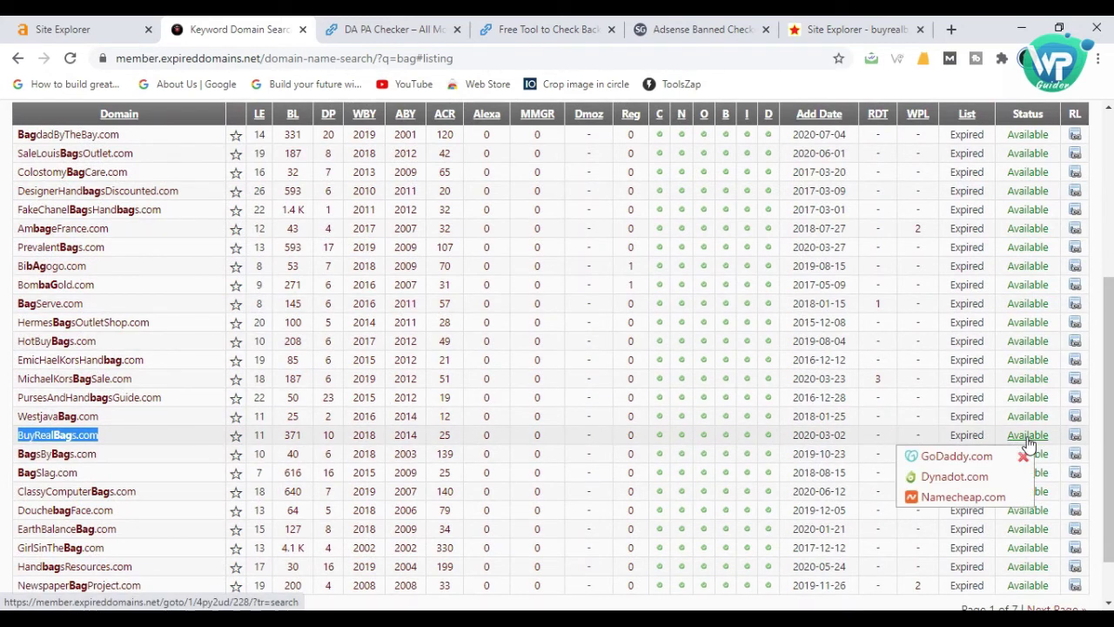
click(957, 457)
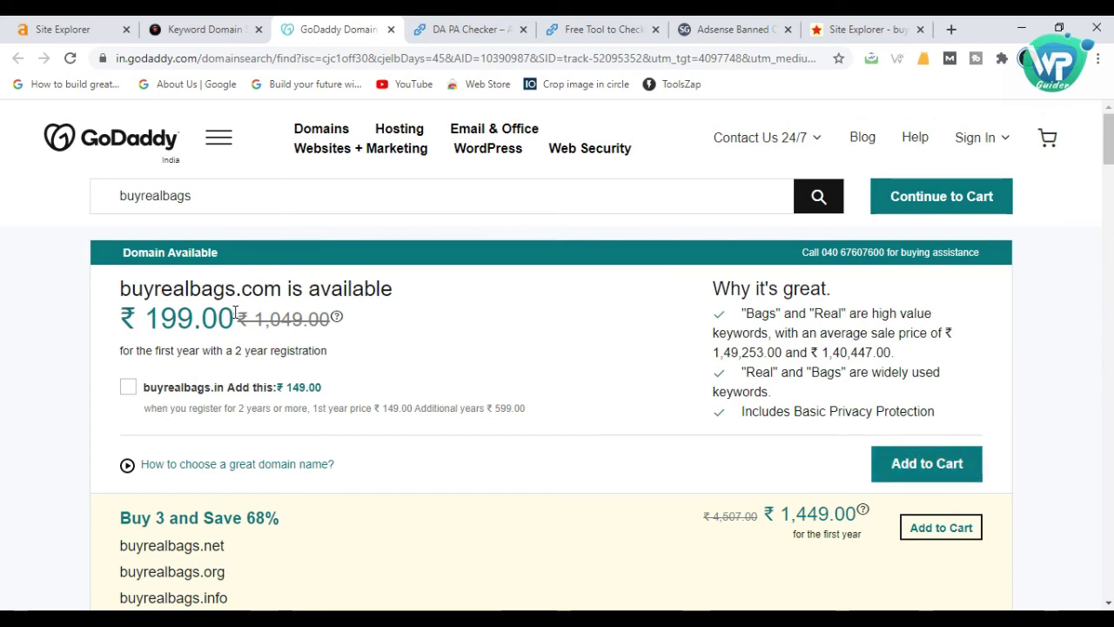
drag(235, 318, 150, 331)
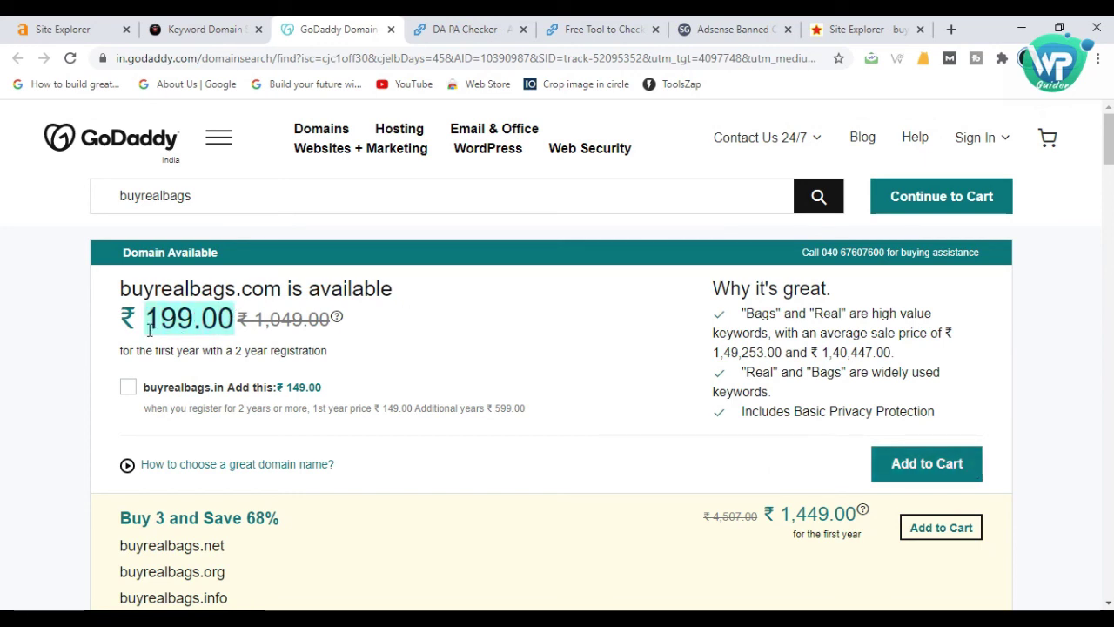